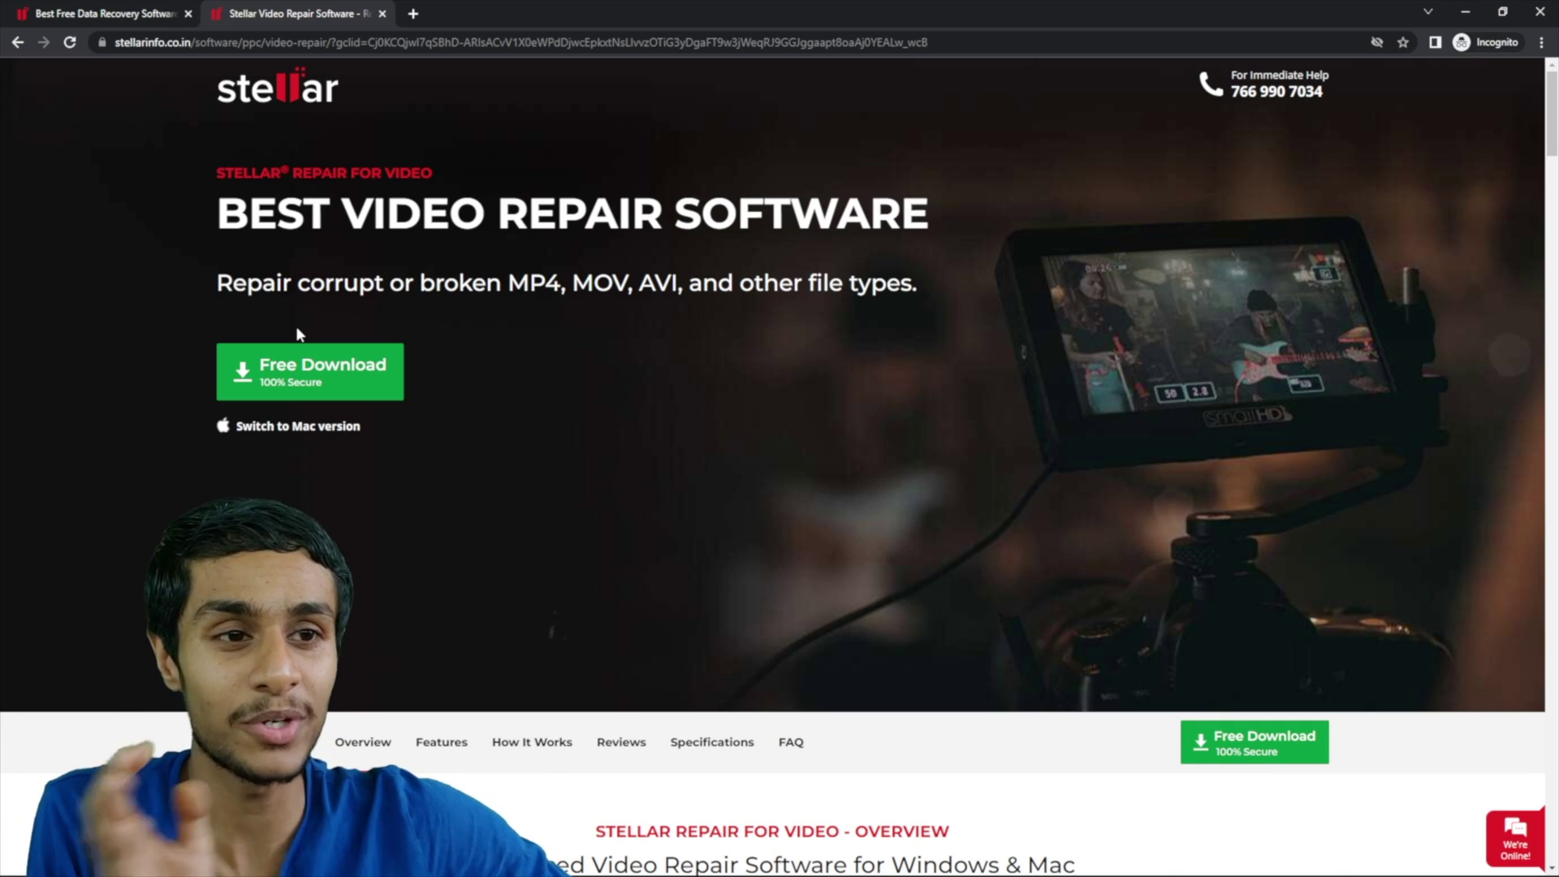
- Download Stellar Data Recovery Free from the free data recovery page in Chrome
{"action": "left_click", "coordinate": [105, 13]}
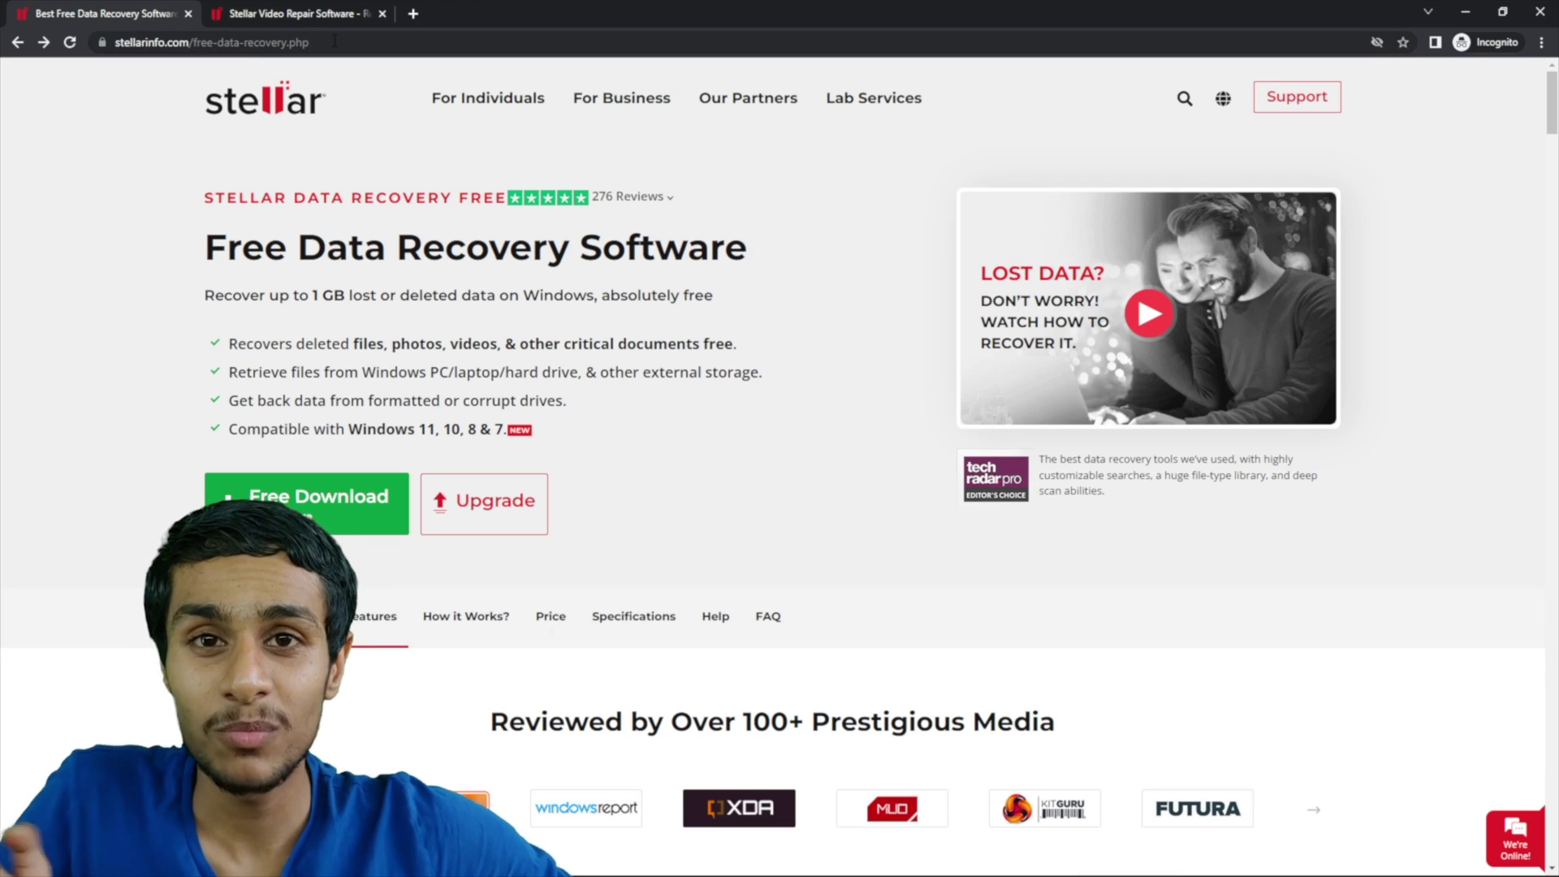
{"action": "left_click", "coordinate": [313, 17]}
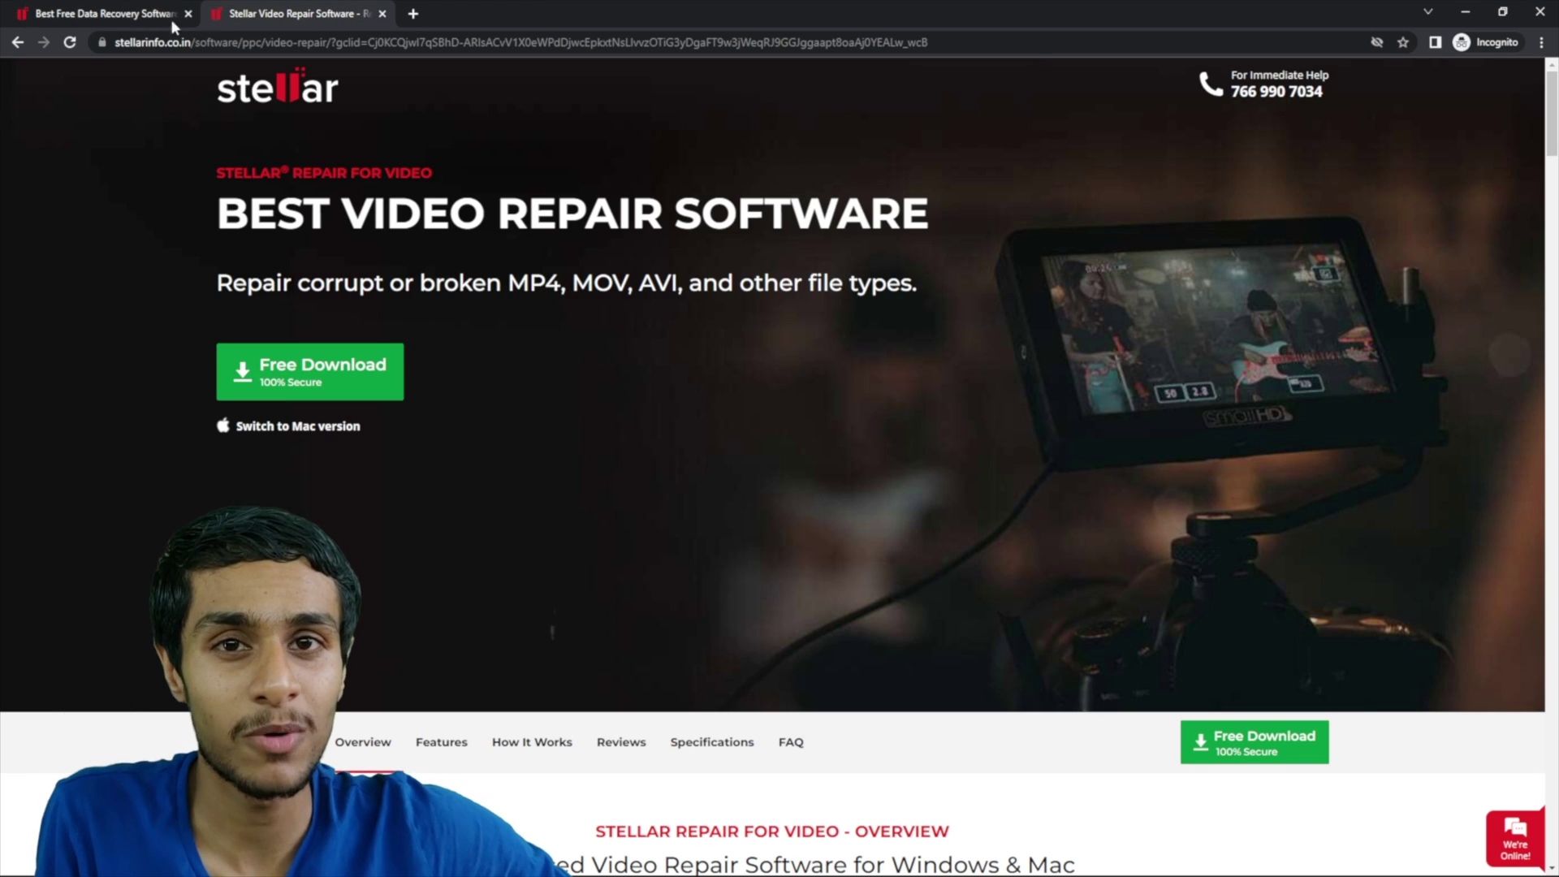
{"action": "left_click", "coordinate": [91, 16]}
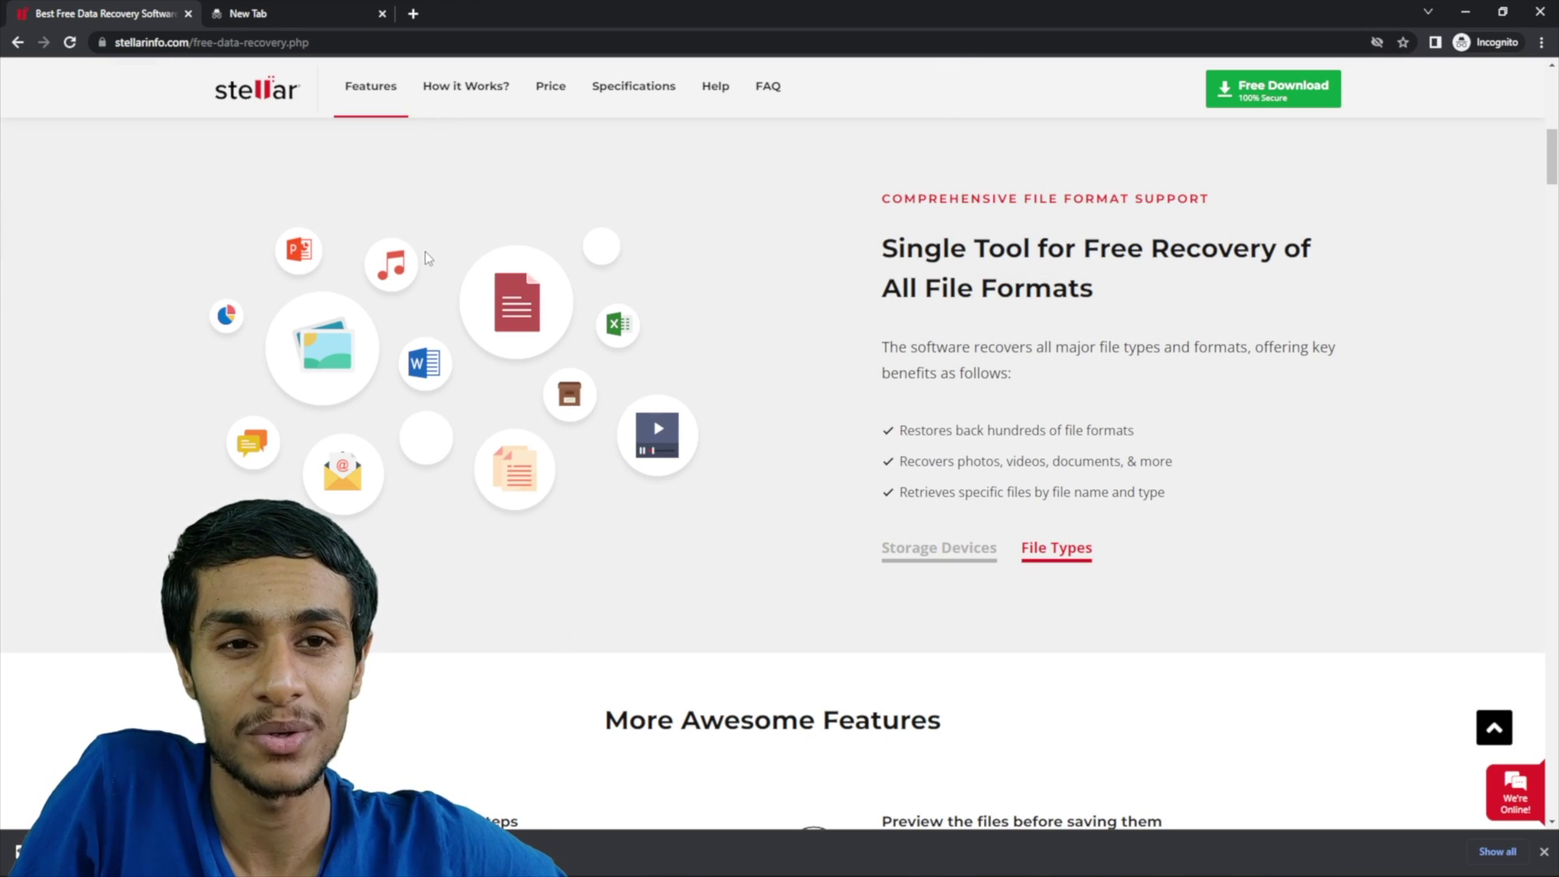
{"action": "scroll", "coordinate": [425, 251], "scroll_direction": "up", "scroll_amount": 10}
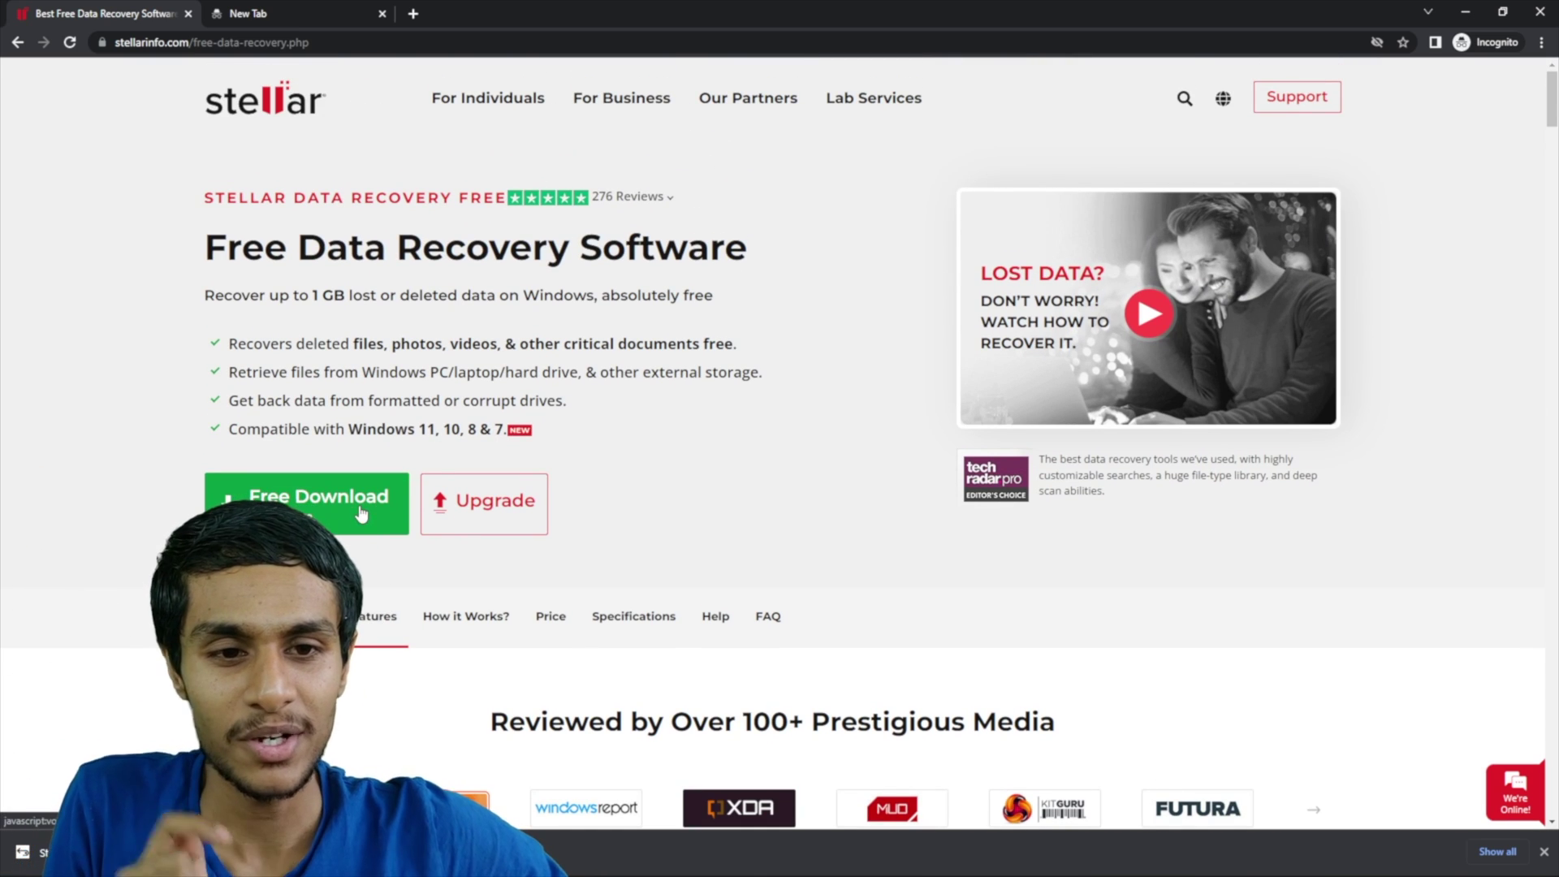
{"action": "left_click", "coordinate": [351, 529]}
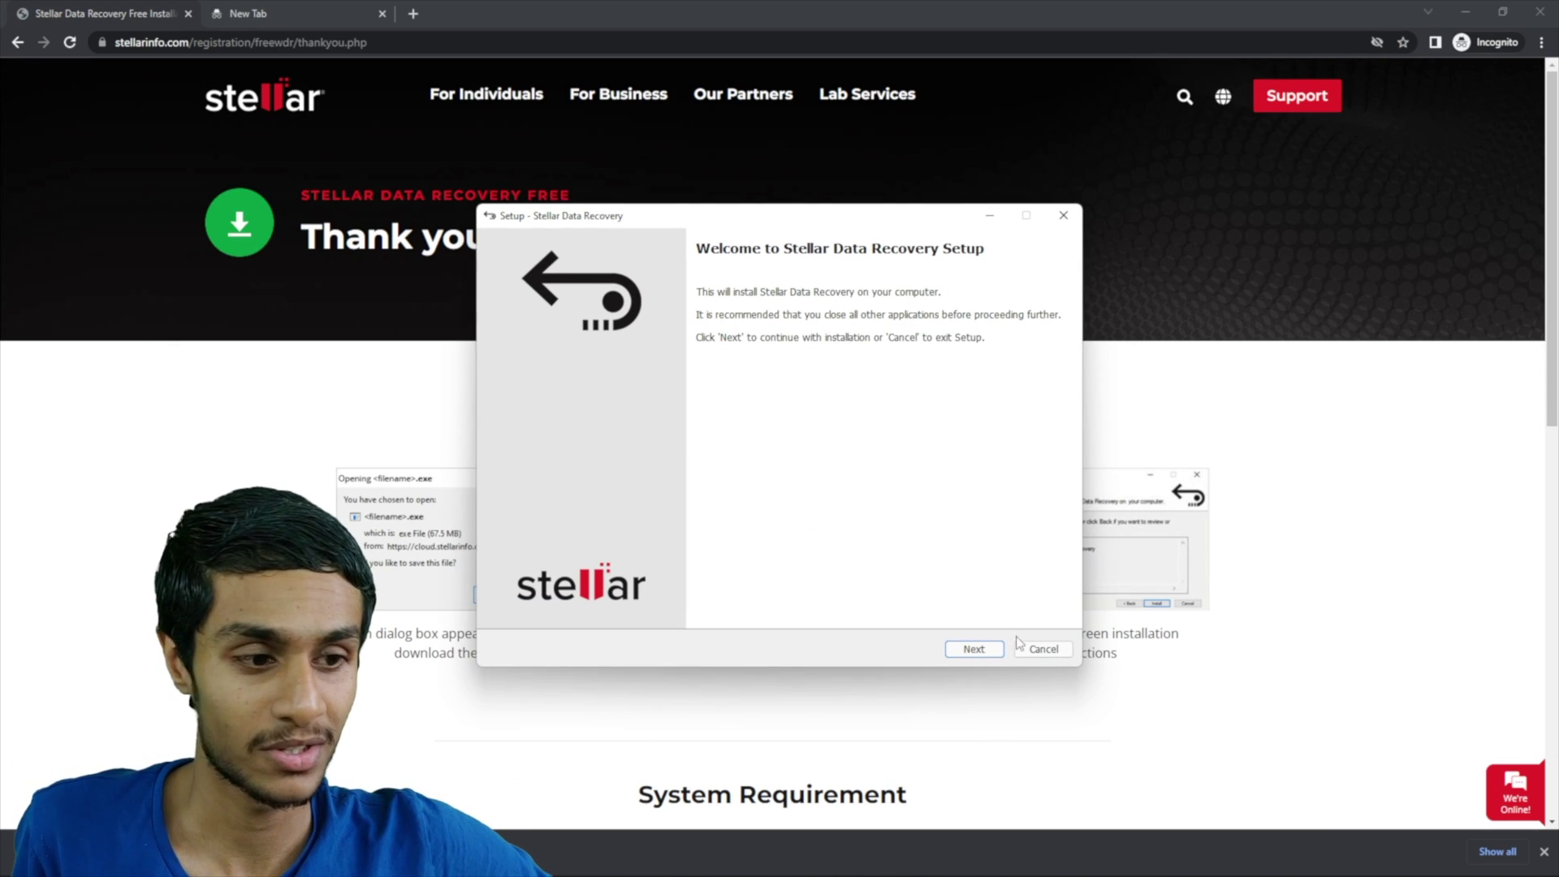
- Accept the licence and install into the default C:\Program Files\Stellar Data Recovery folder
{"action": "left_click", "coordinate": [992, 650]}
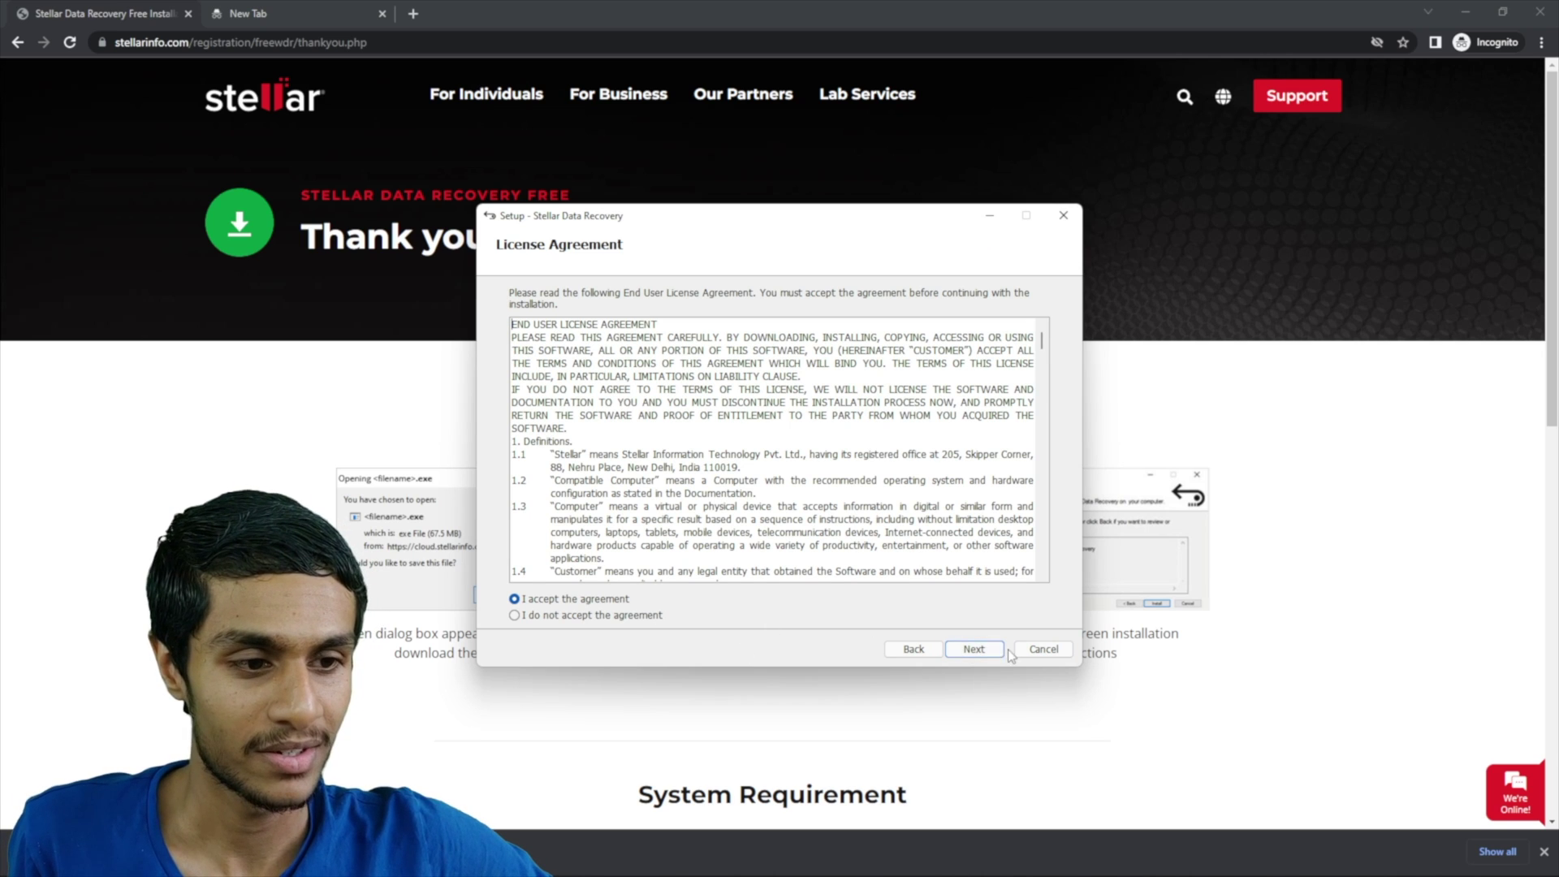
{"action": "left_click", "coordinate": [992, 650]}
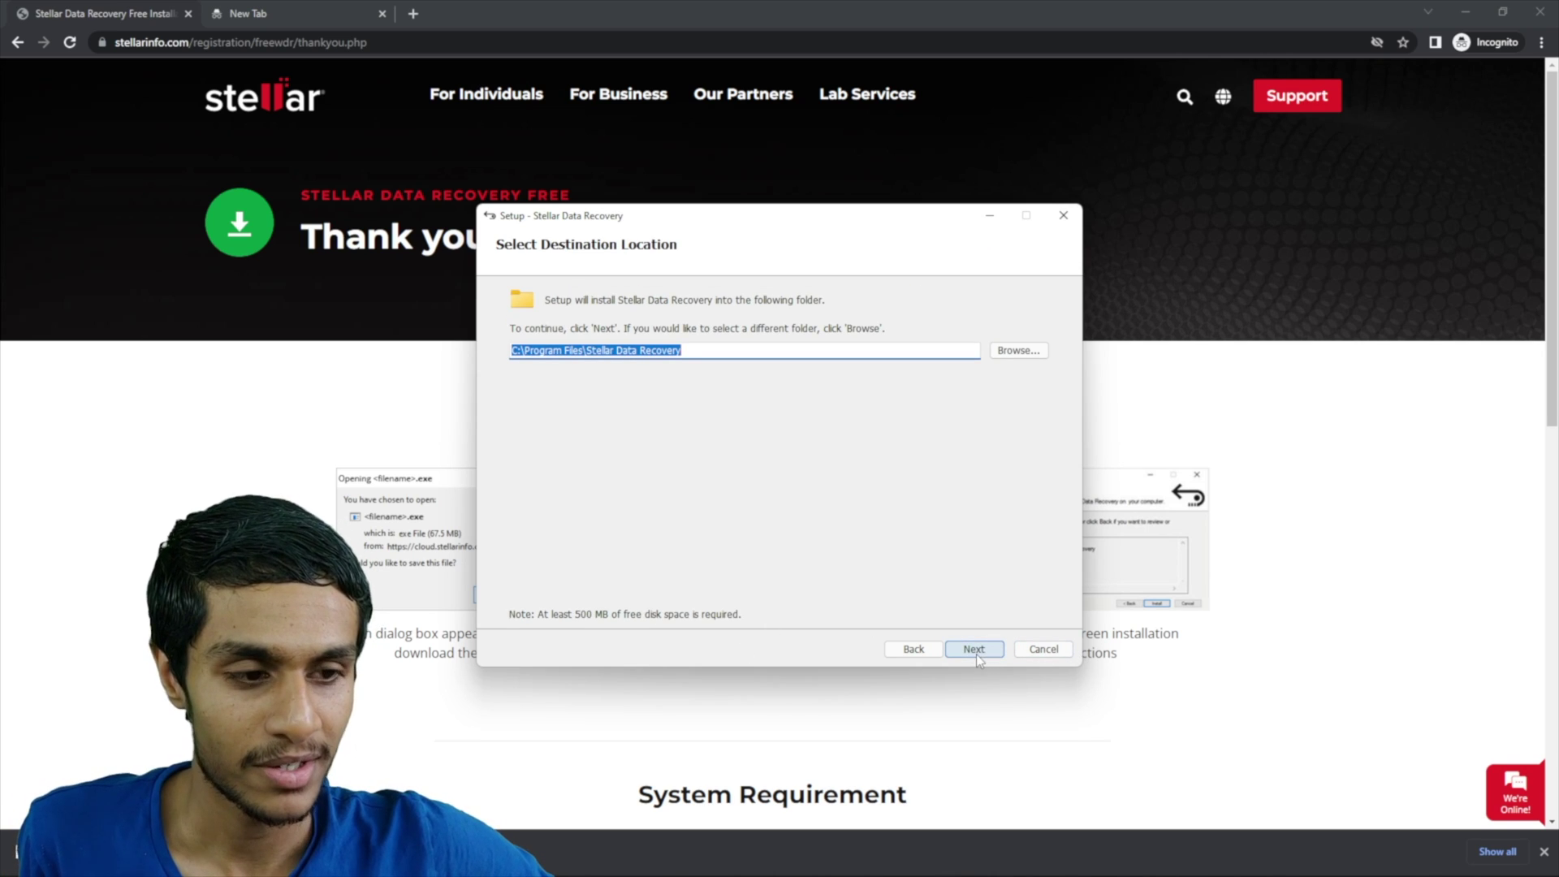
{"action": "left_click", "coordinate": [976, 654]}
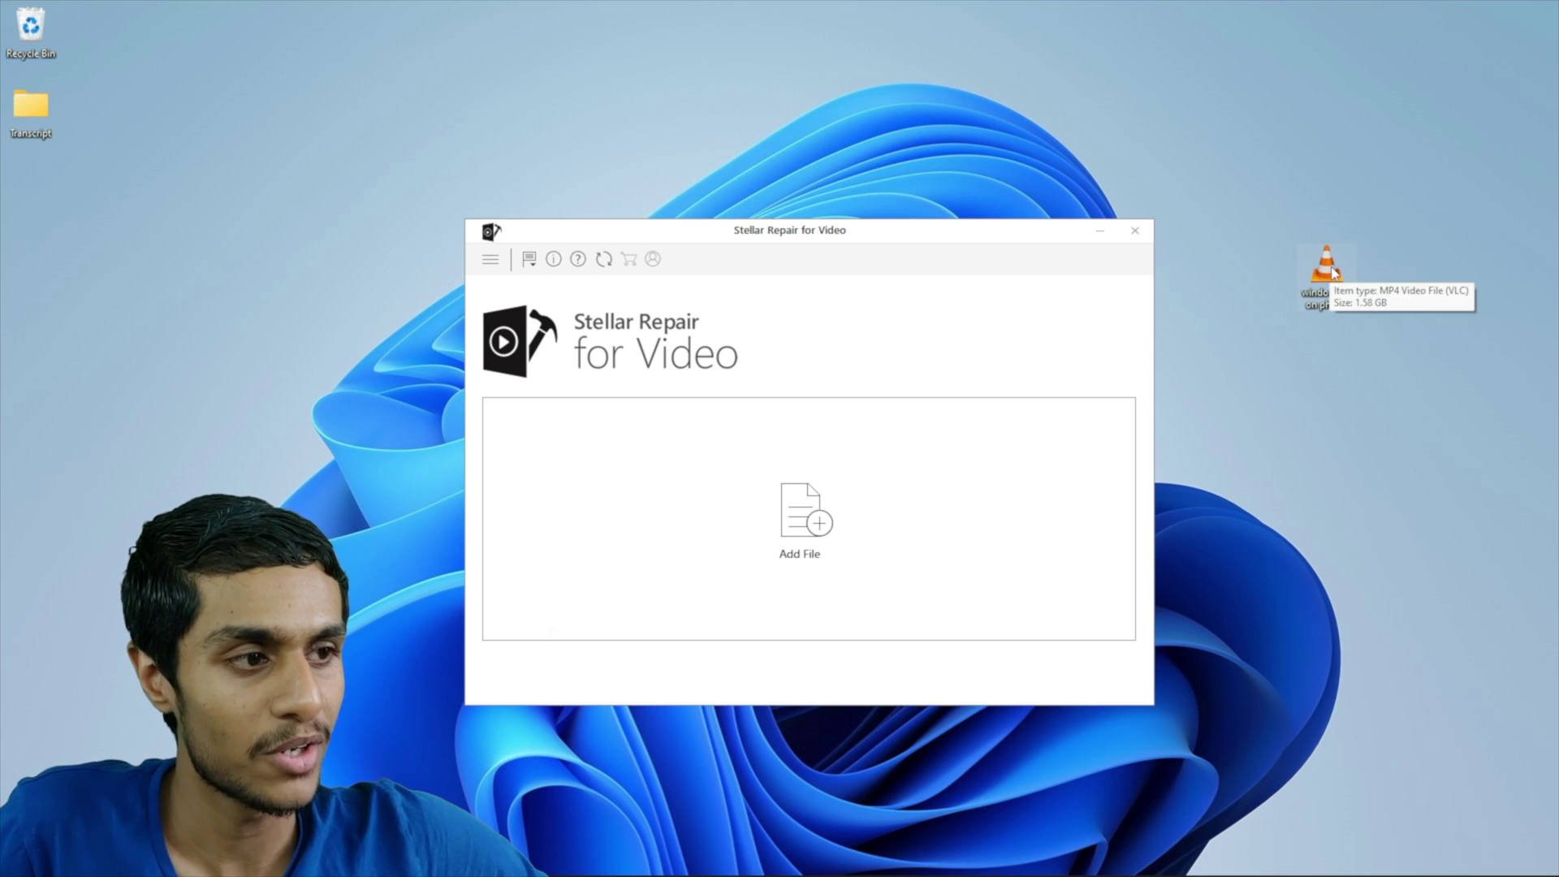
{"action": "double_click", "coordinate": [1329, 264]}
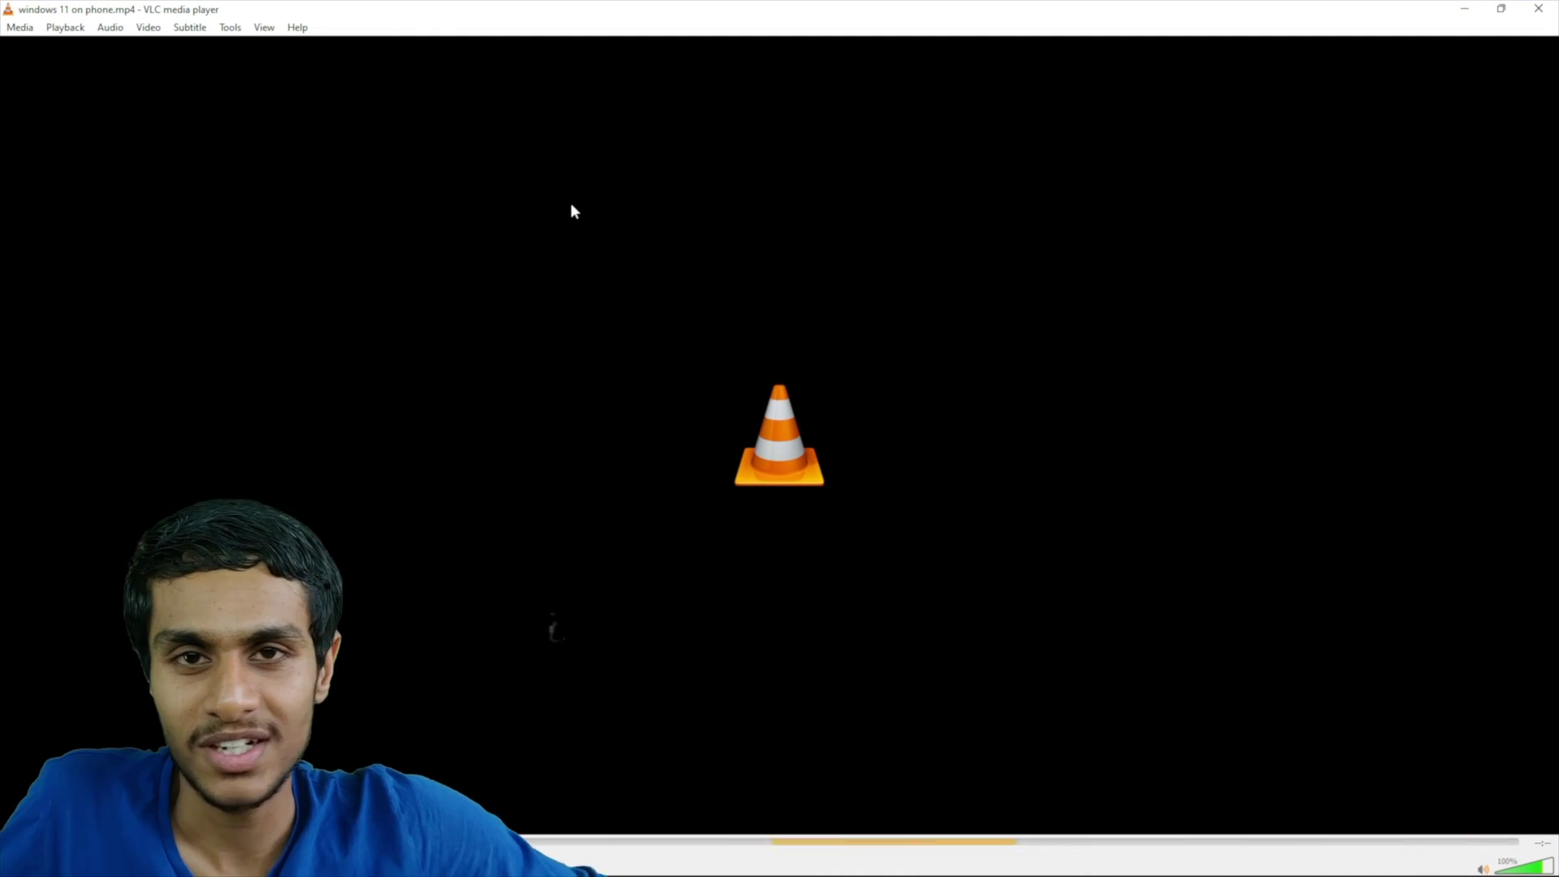
{"action": "left_click", "coordinate": [1541, 10]}
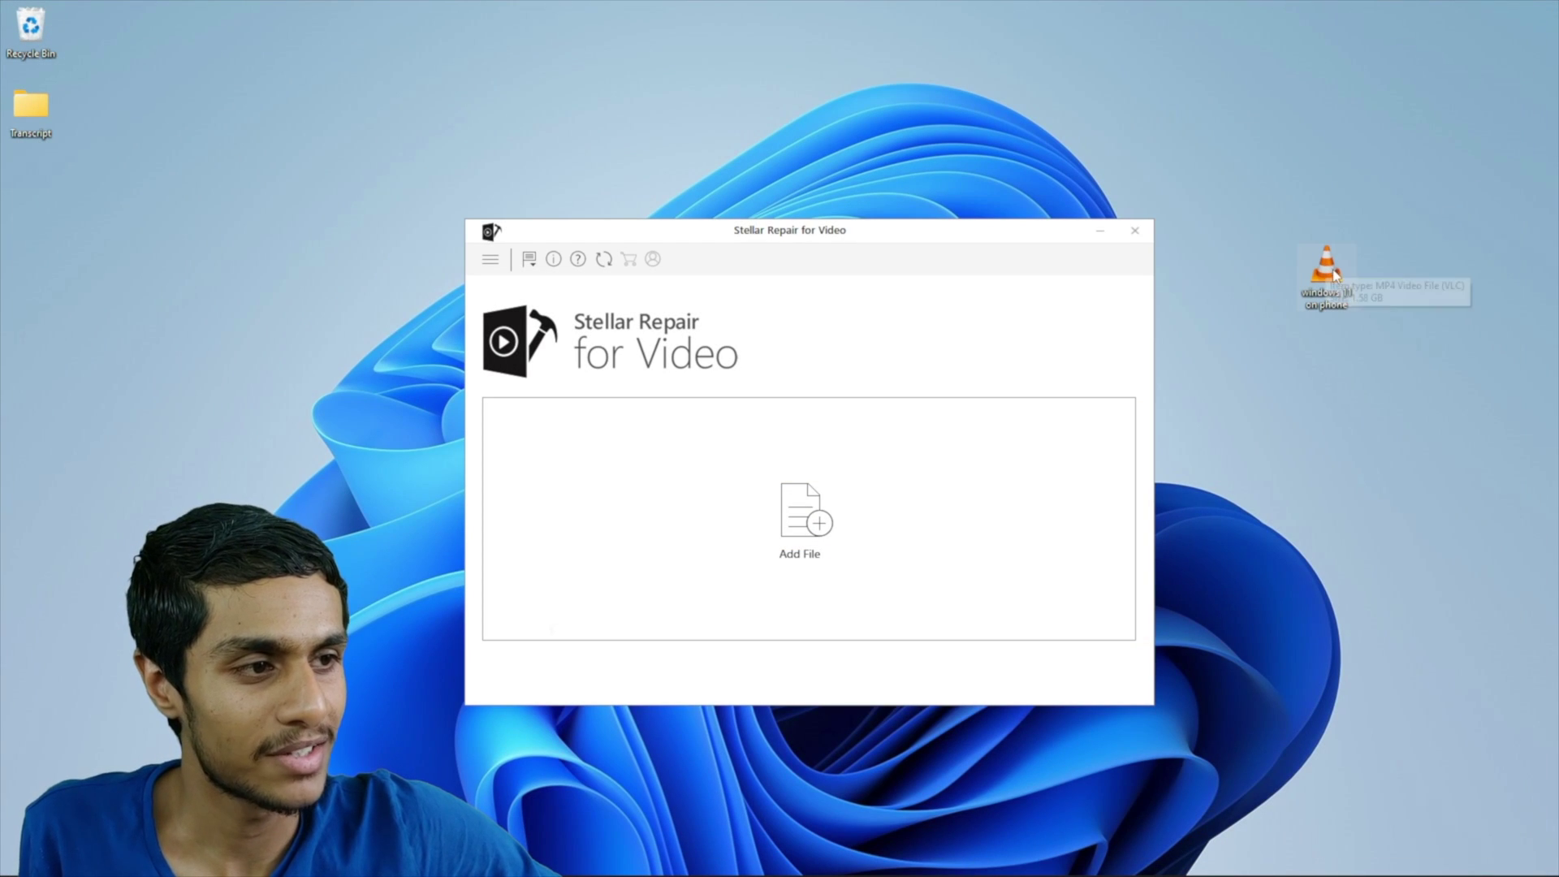
{"action": "right_click", "coordinate": [1332, 271]}
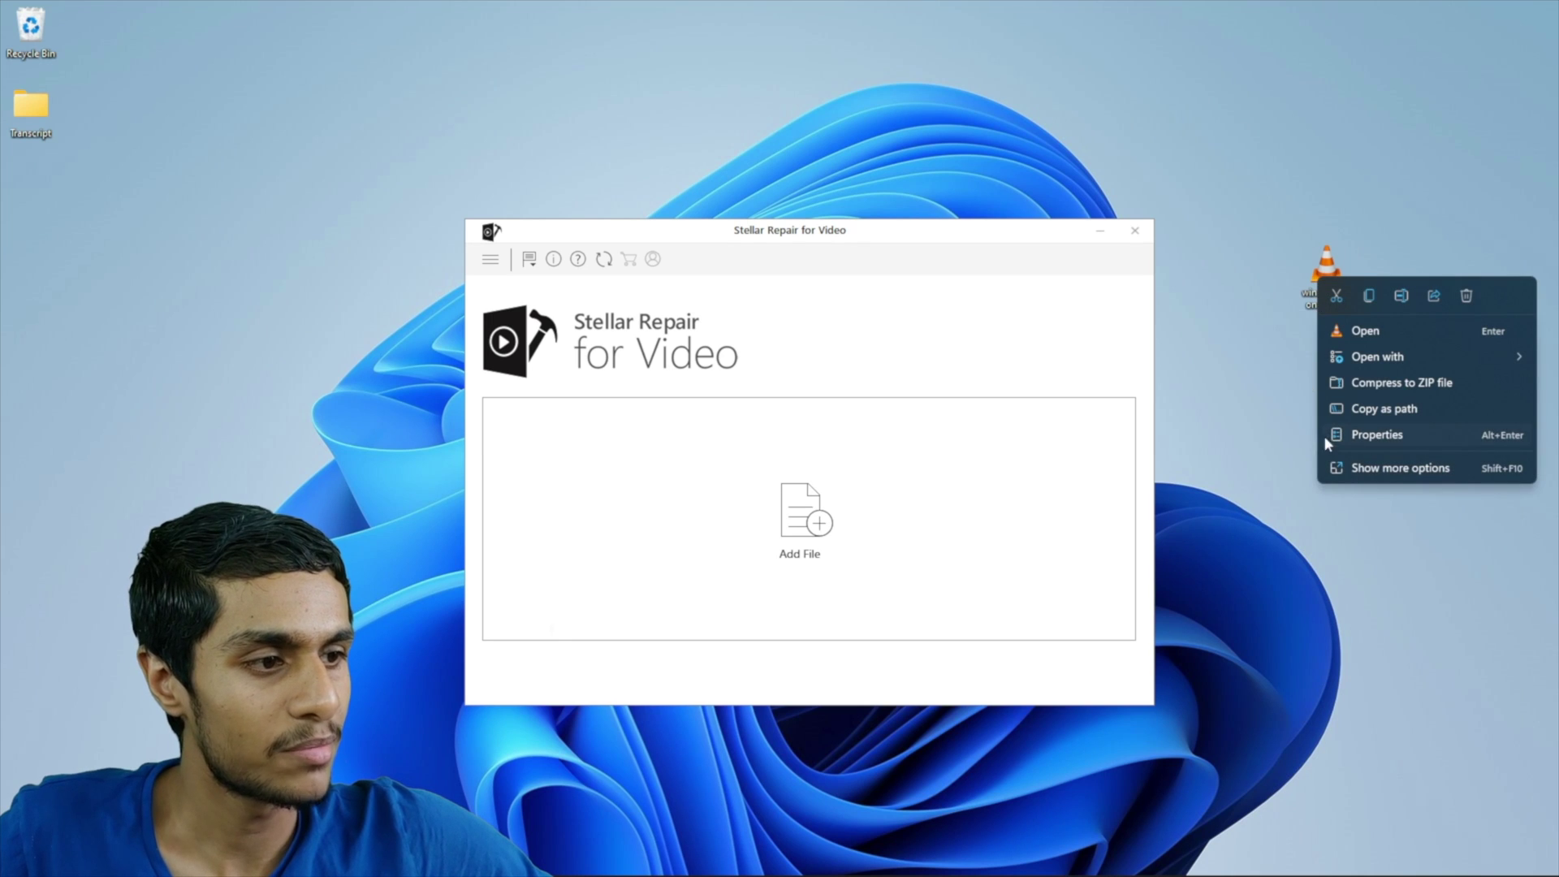
{"action": "left_click", "coordinate": [1362, 441]}
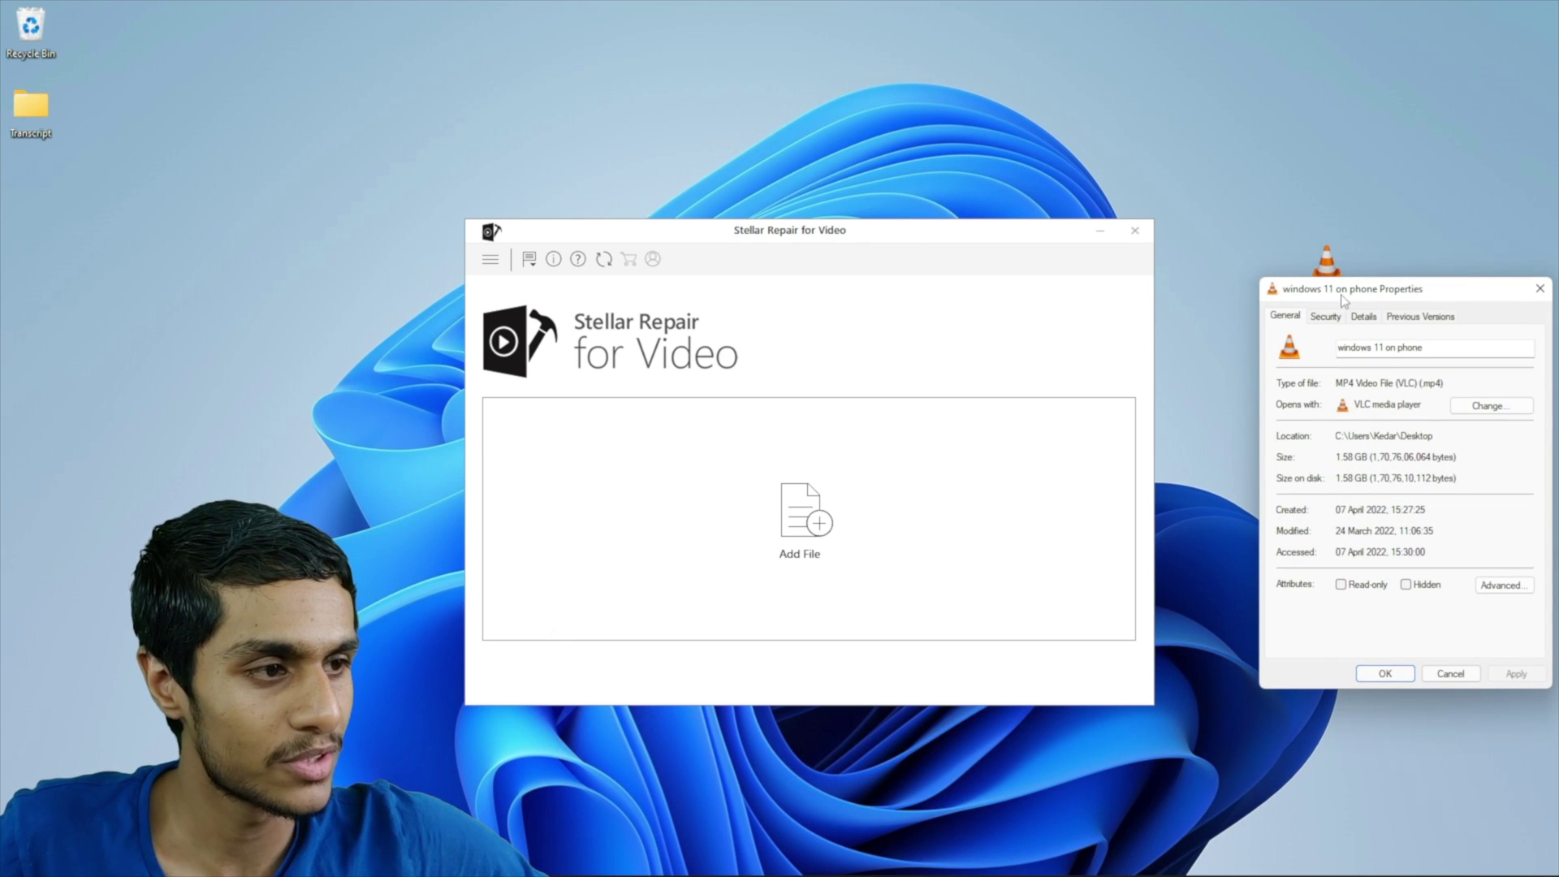
{"action": "left_click_drag", "start_coordinate": [1344, 294], "coordinate": [1228, 294]}
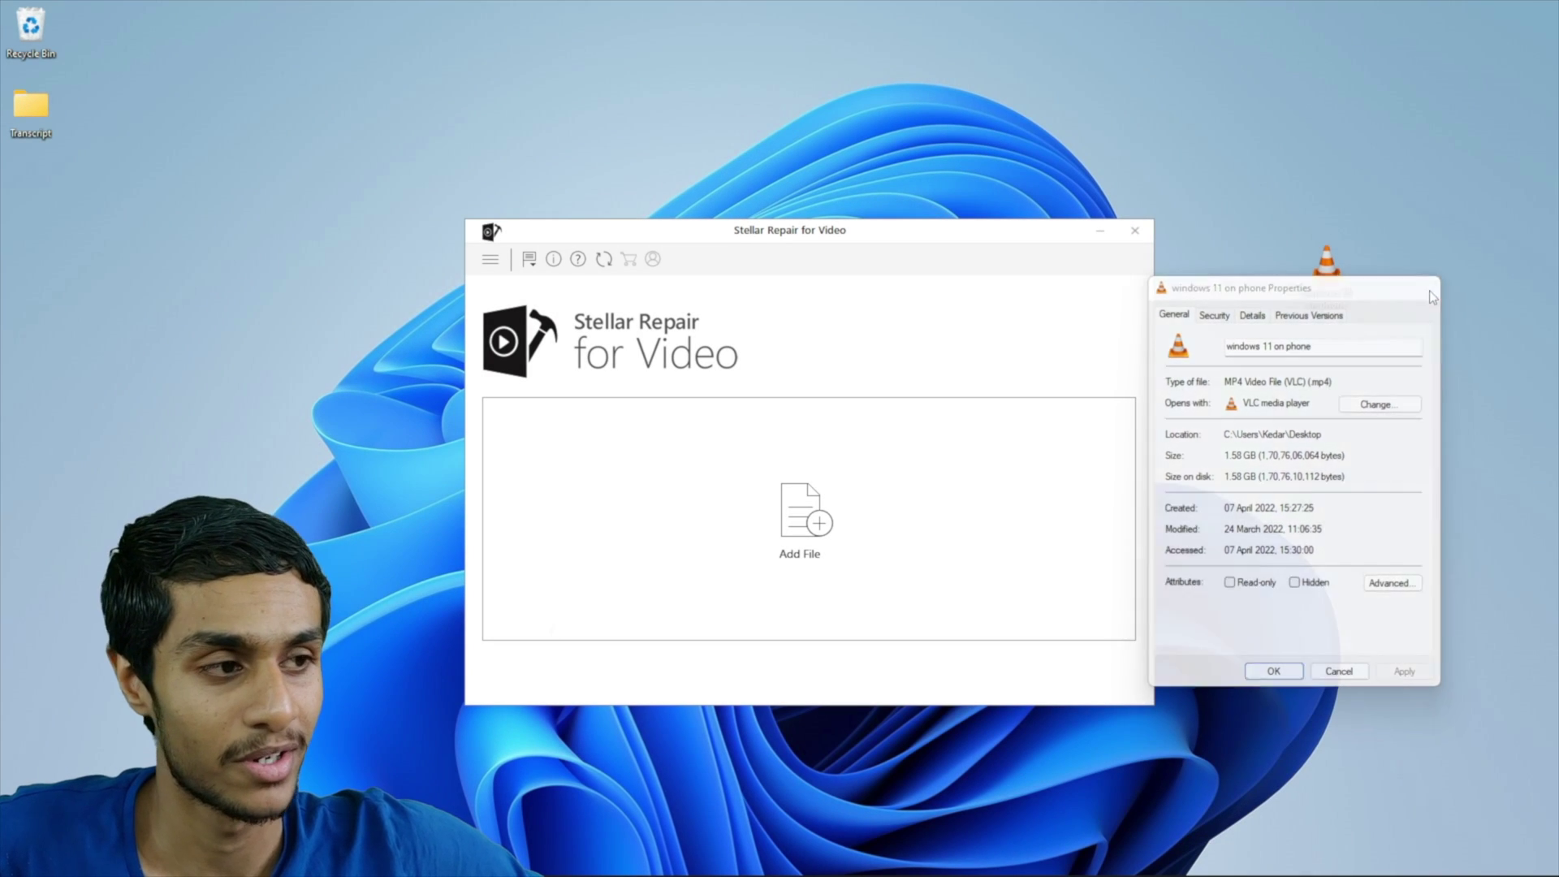
{"action": "left_click", "coordinate": [1438, 283]}
- Add 'windows 11 on phone' from the Desktop to the repair list and start repairing it
{"action": "left_click", "coordinate": [803, 522]}
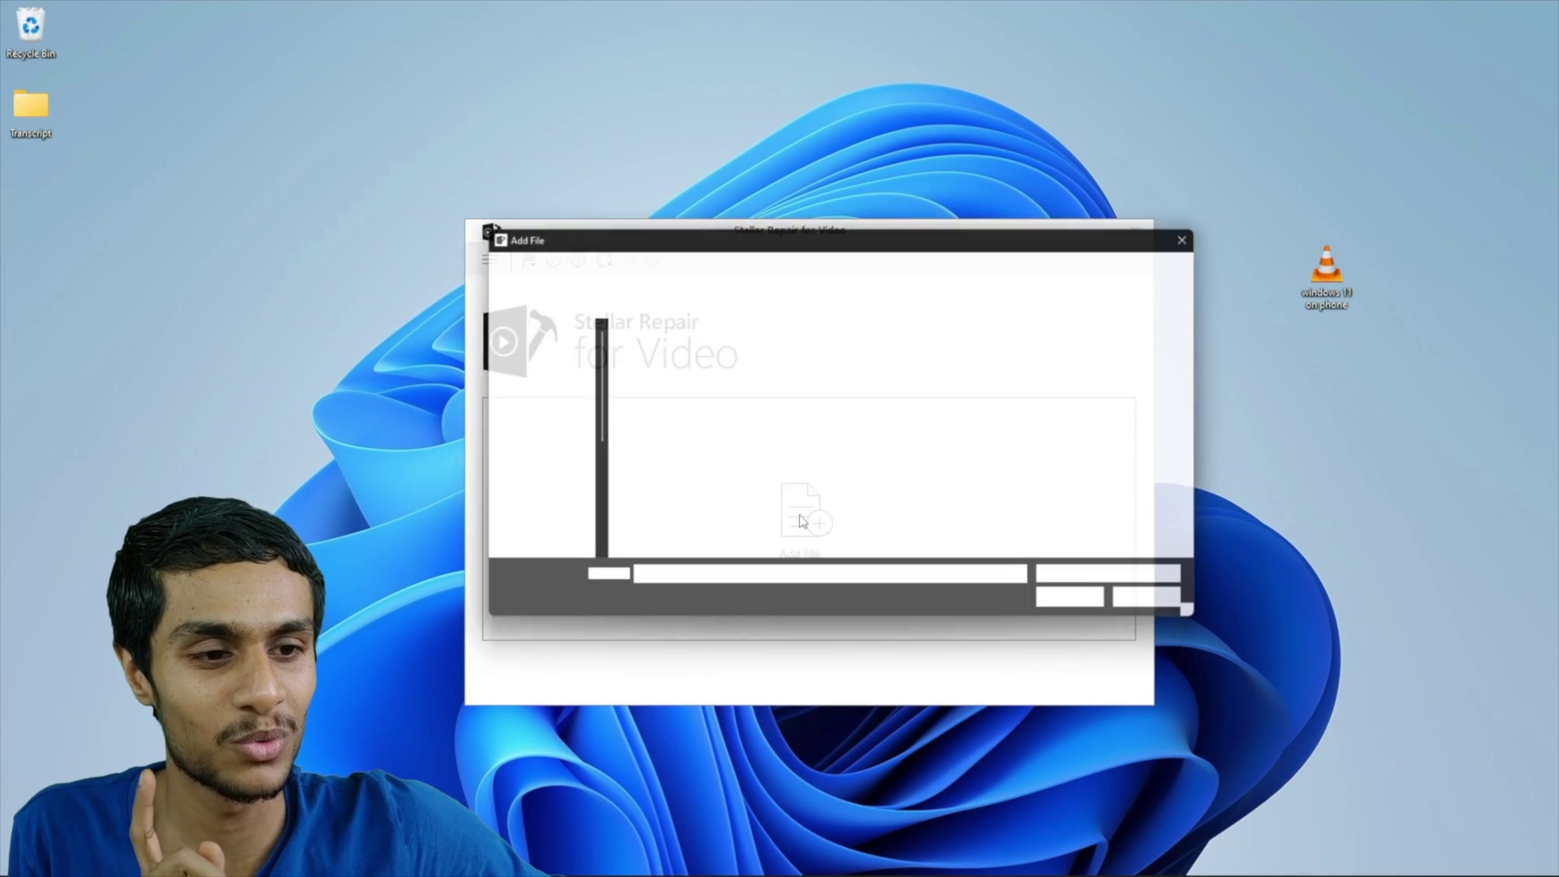
{"action": "left_click_drag", "start_coordinate": [875, 234], "coordinate": [864, 270]}
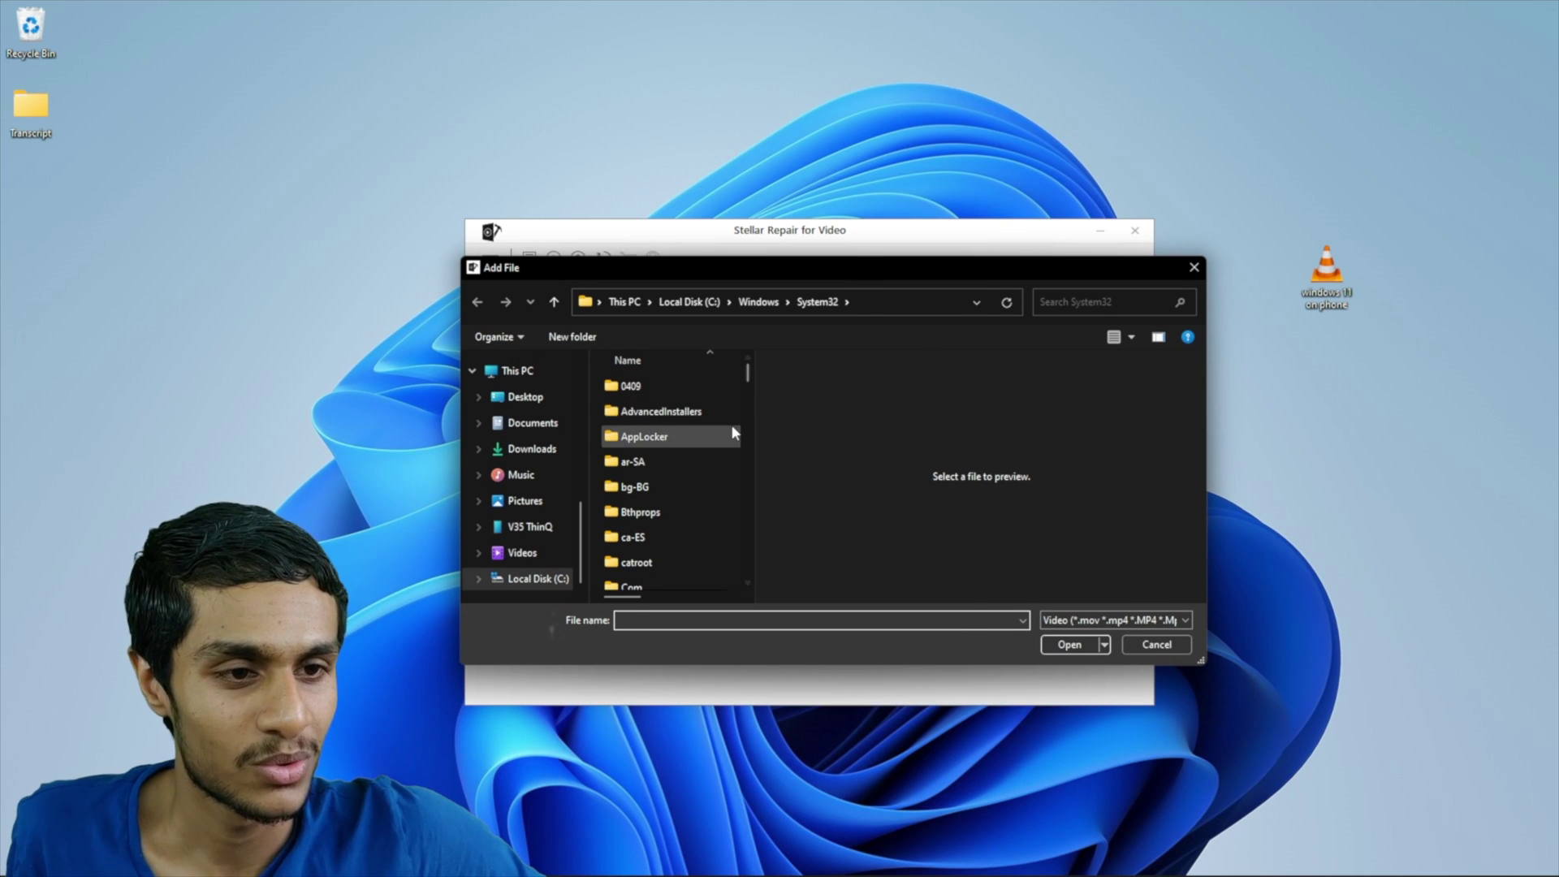
{"action": "left_click", "coordinate": [536, 400]}
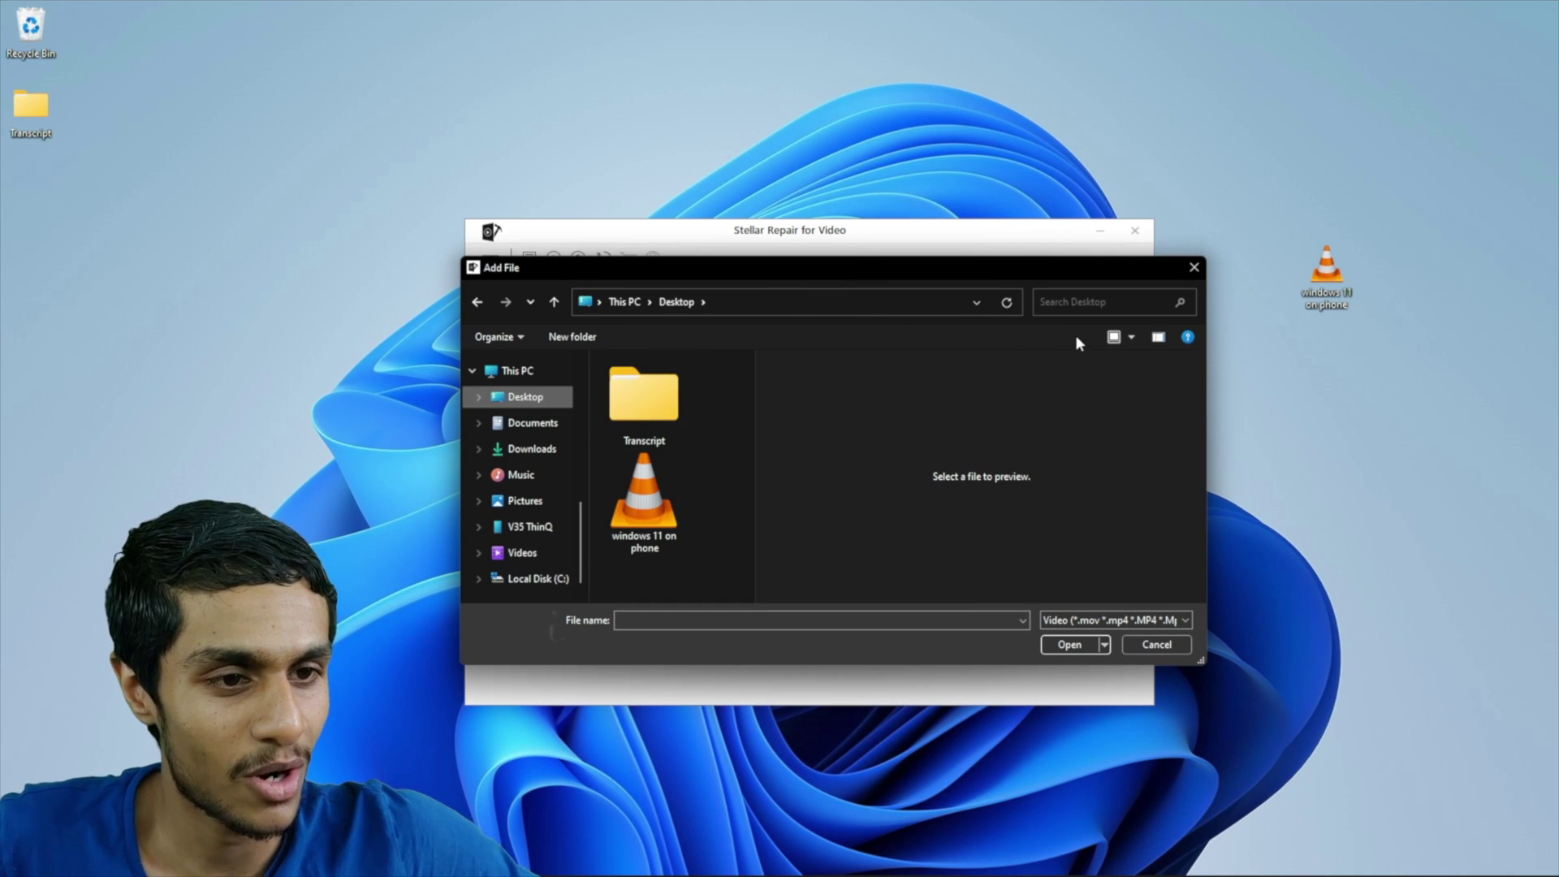
{"action": "left_click", "coordinate": [675, 509]}
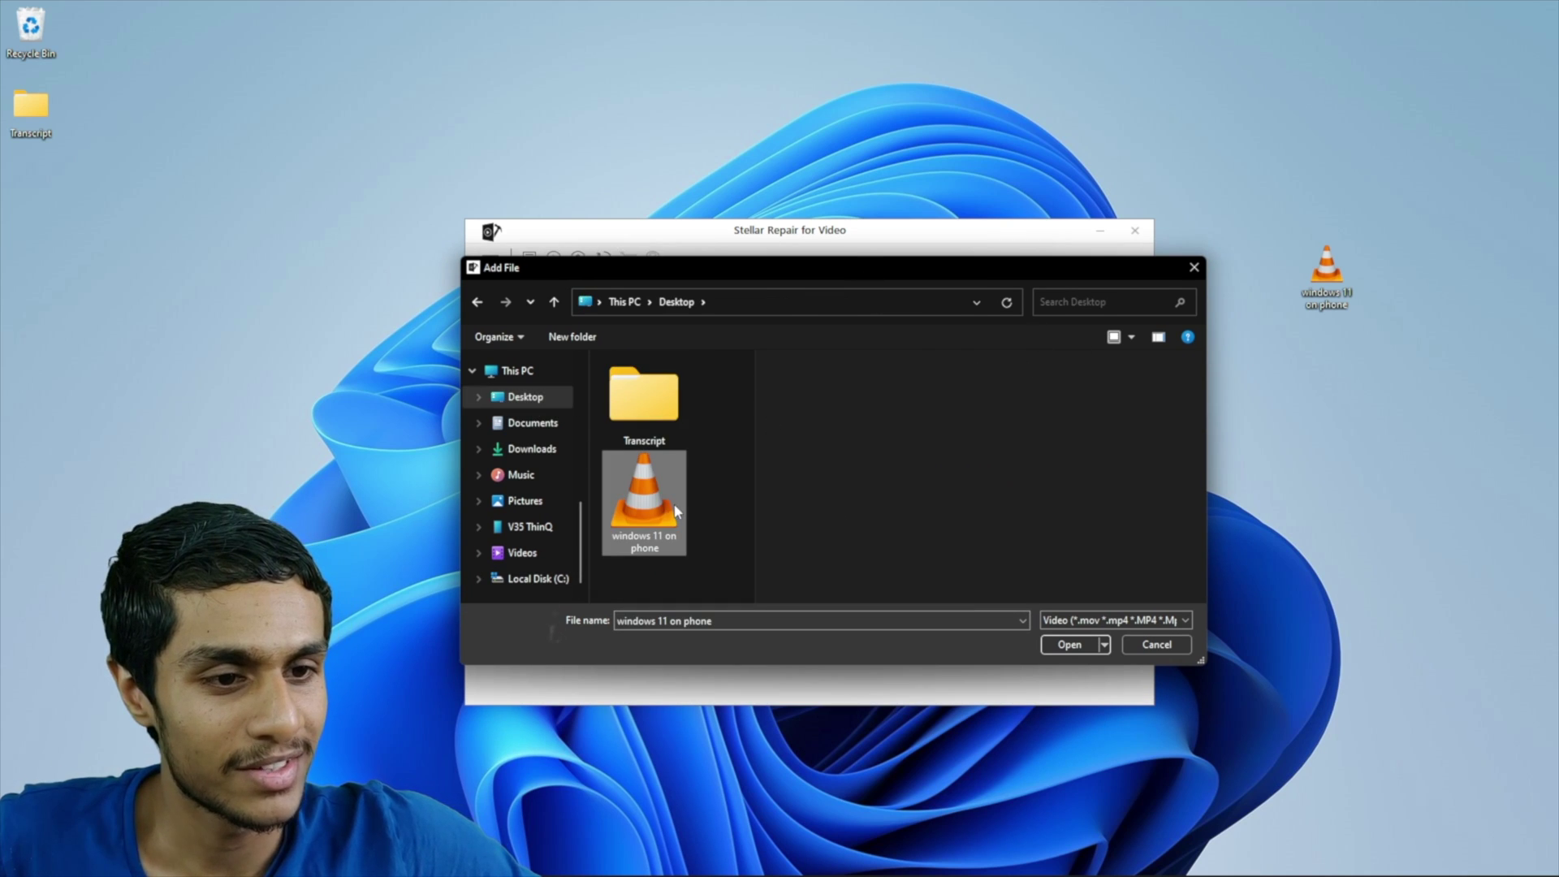
{"action": "left_click", "coordinate": [1068, 645]}
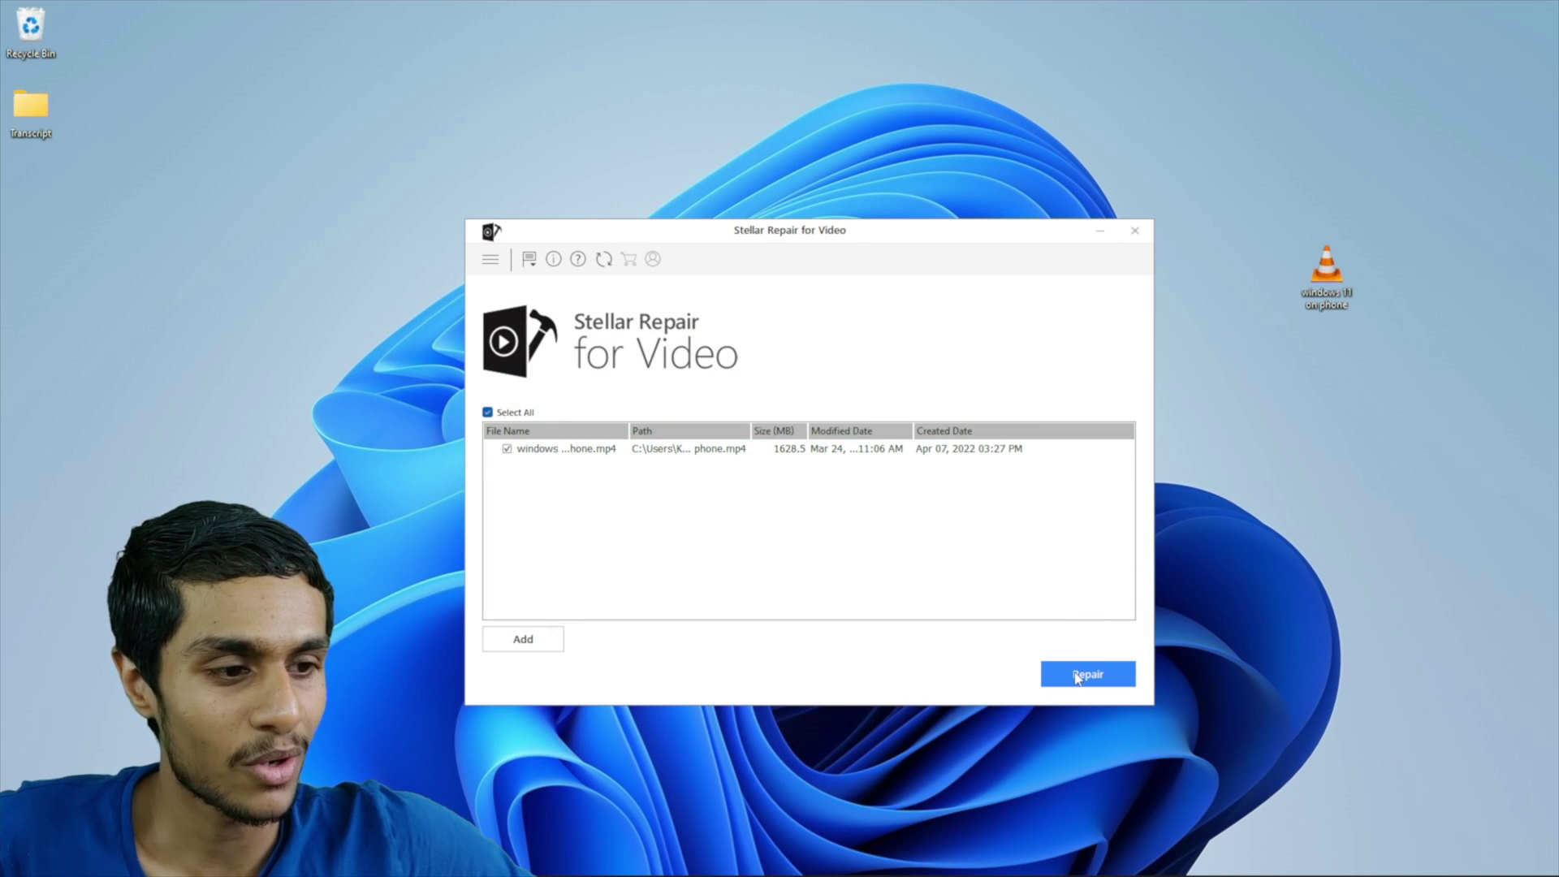
{"action": "left_click", "coordinate": [1060, 679]}
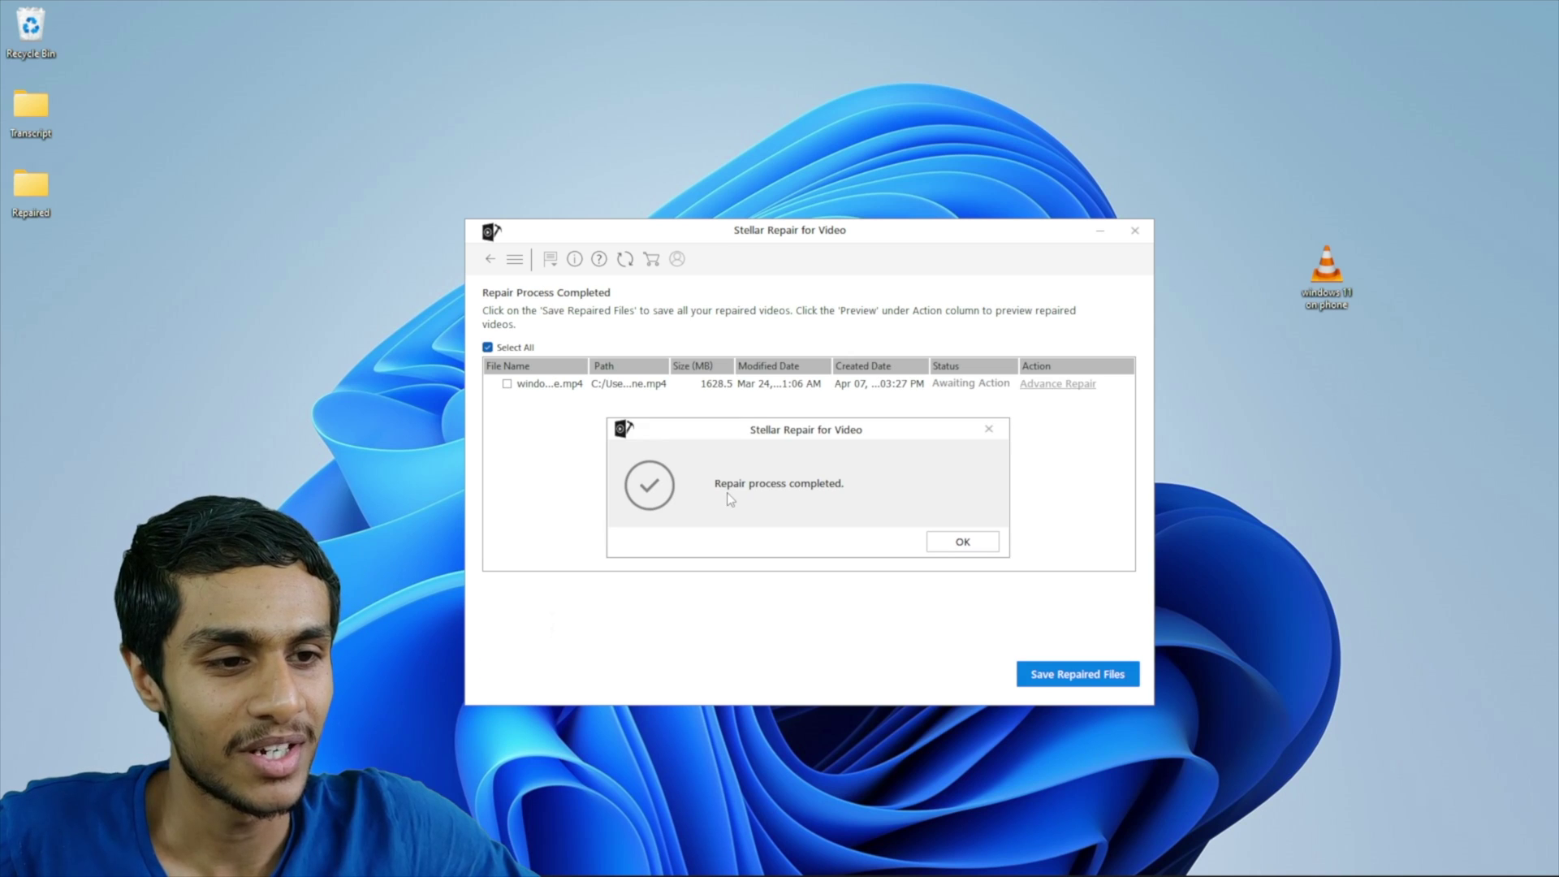
- Dismiss the repair-completed message and open Advance Repair for the damaged video
{"action": "left_click", "coordinate": [959, 542]}
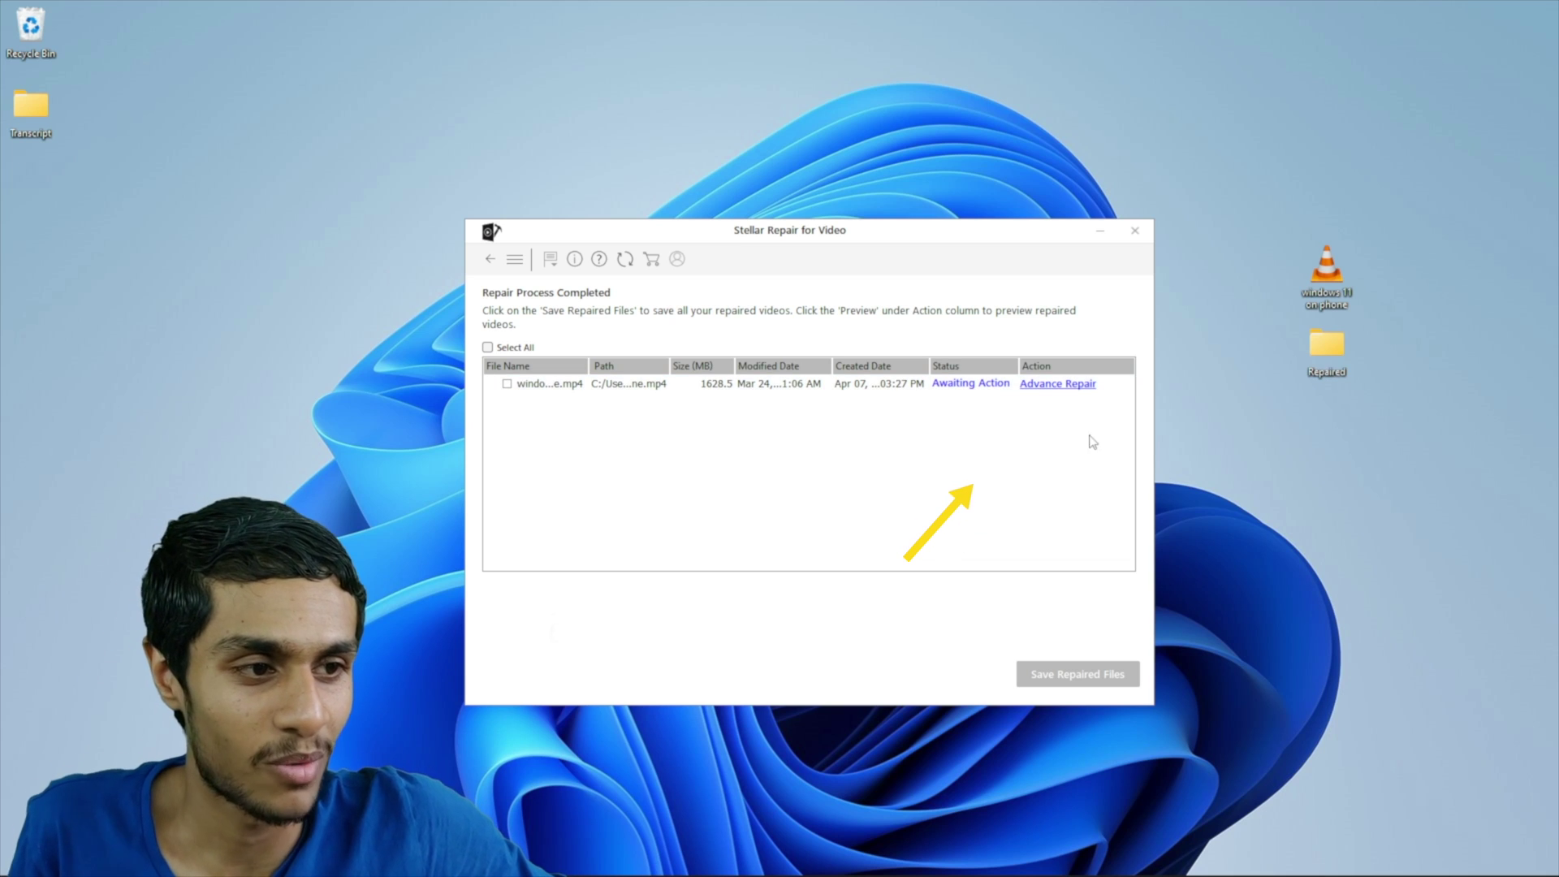
{"action": "left_click", "coordinate": [1052, 389]}
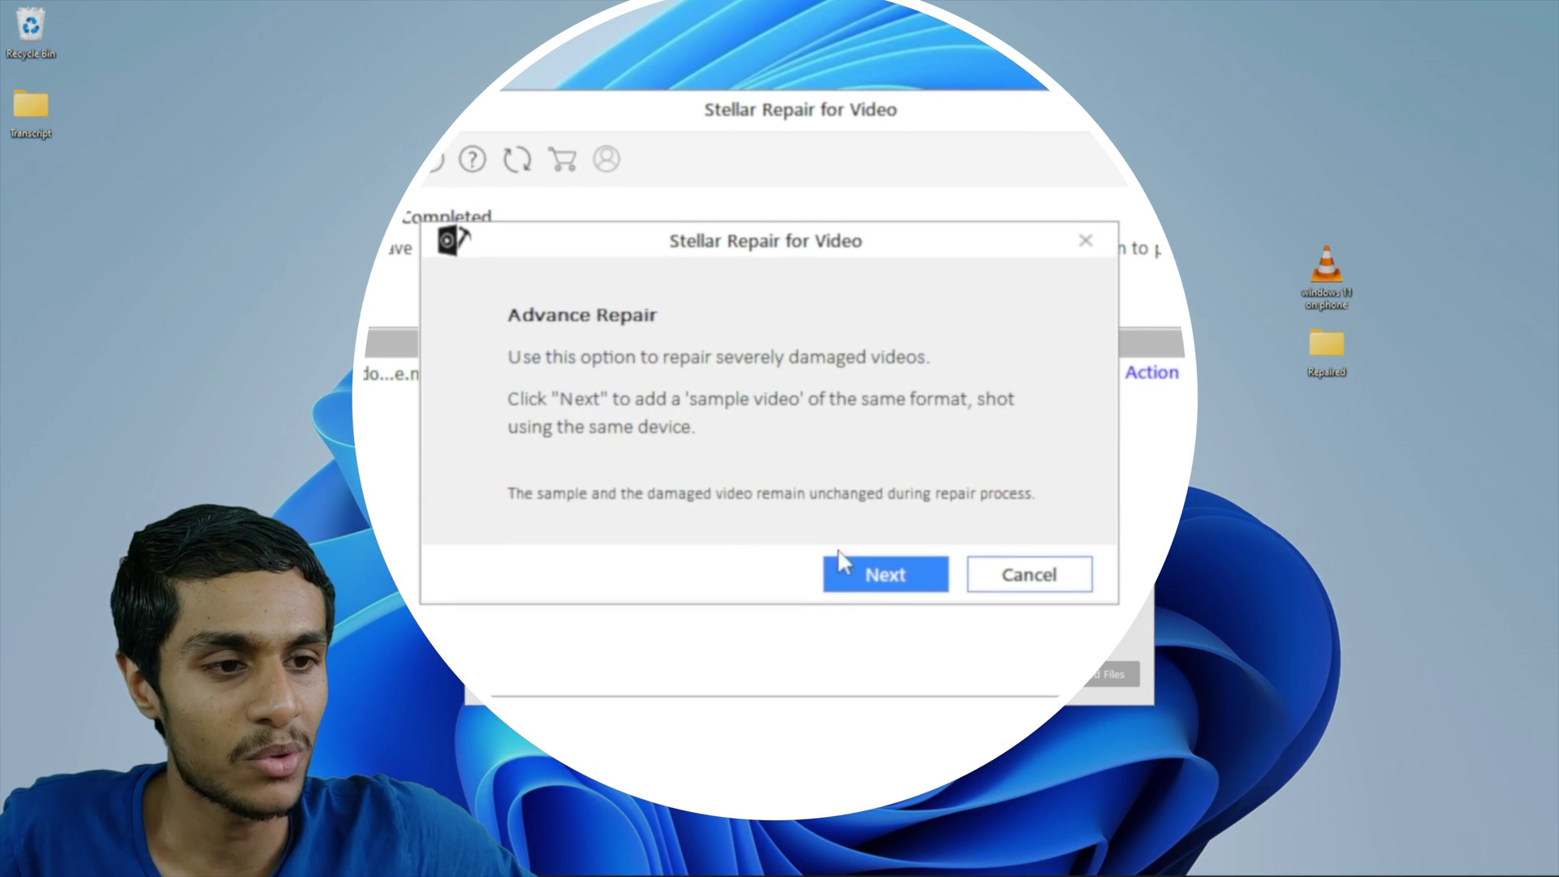
{"action": "left_click", "coordinate": [884, 585]}
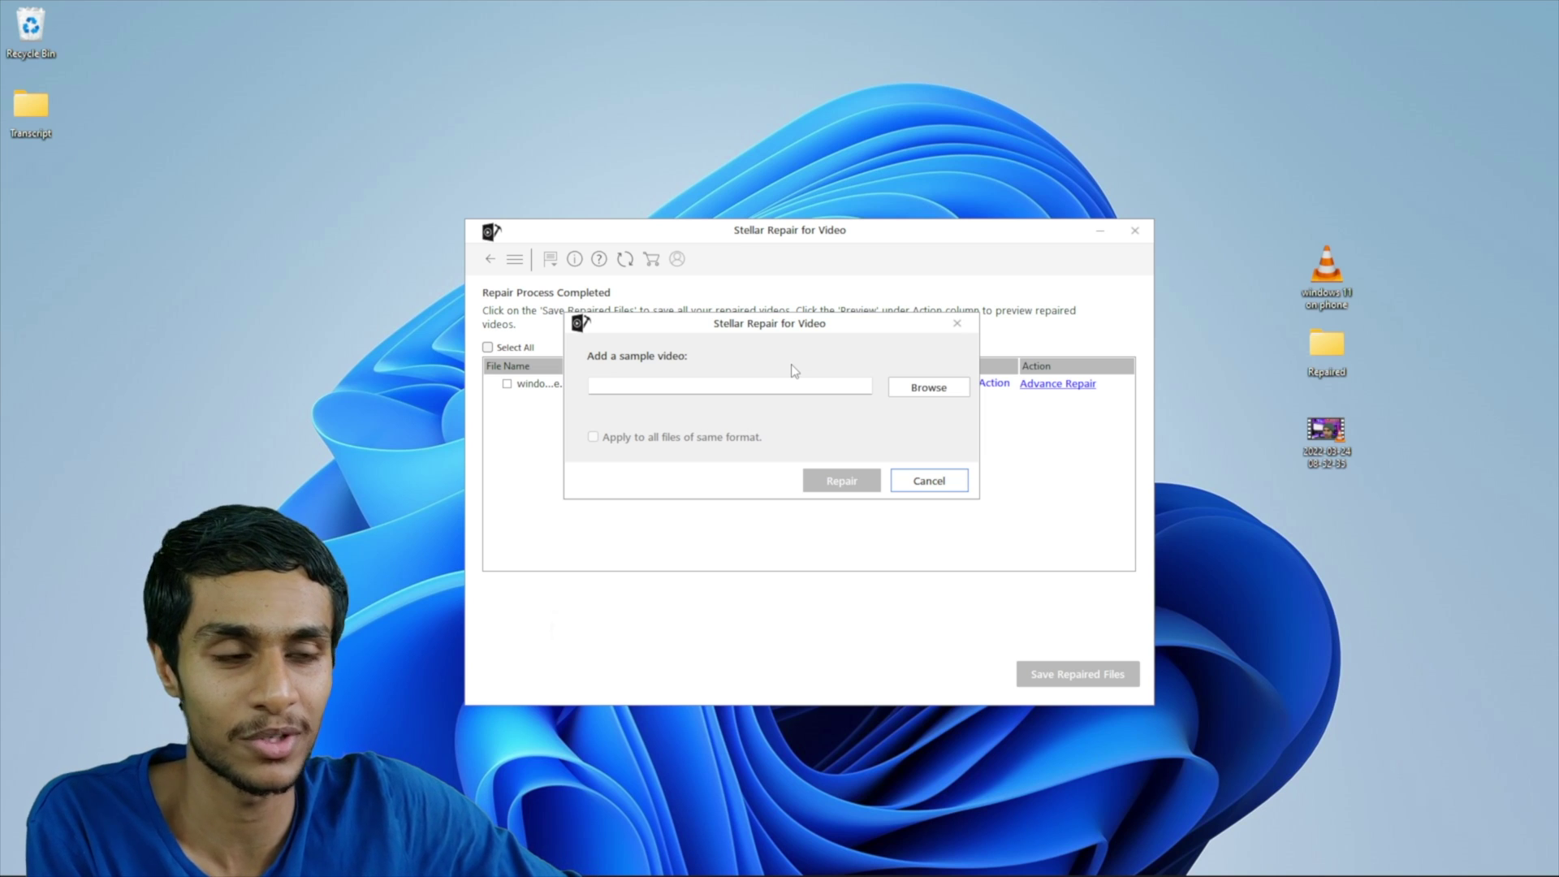
{"action": "mouse_move", "coordinate": [1317, 430]}
{"action": "left_mouse_down"}
{"action": "mouse_move", "coordinate": [1293, 439]}
{"action": "mouse_move", "coordinate": [1332, 435]}
{"action": "left_mouse_up"}
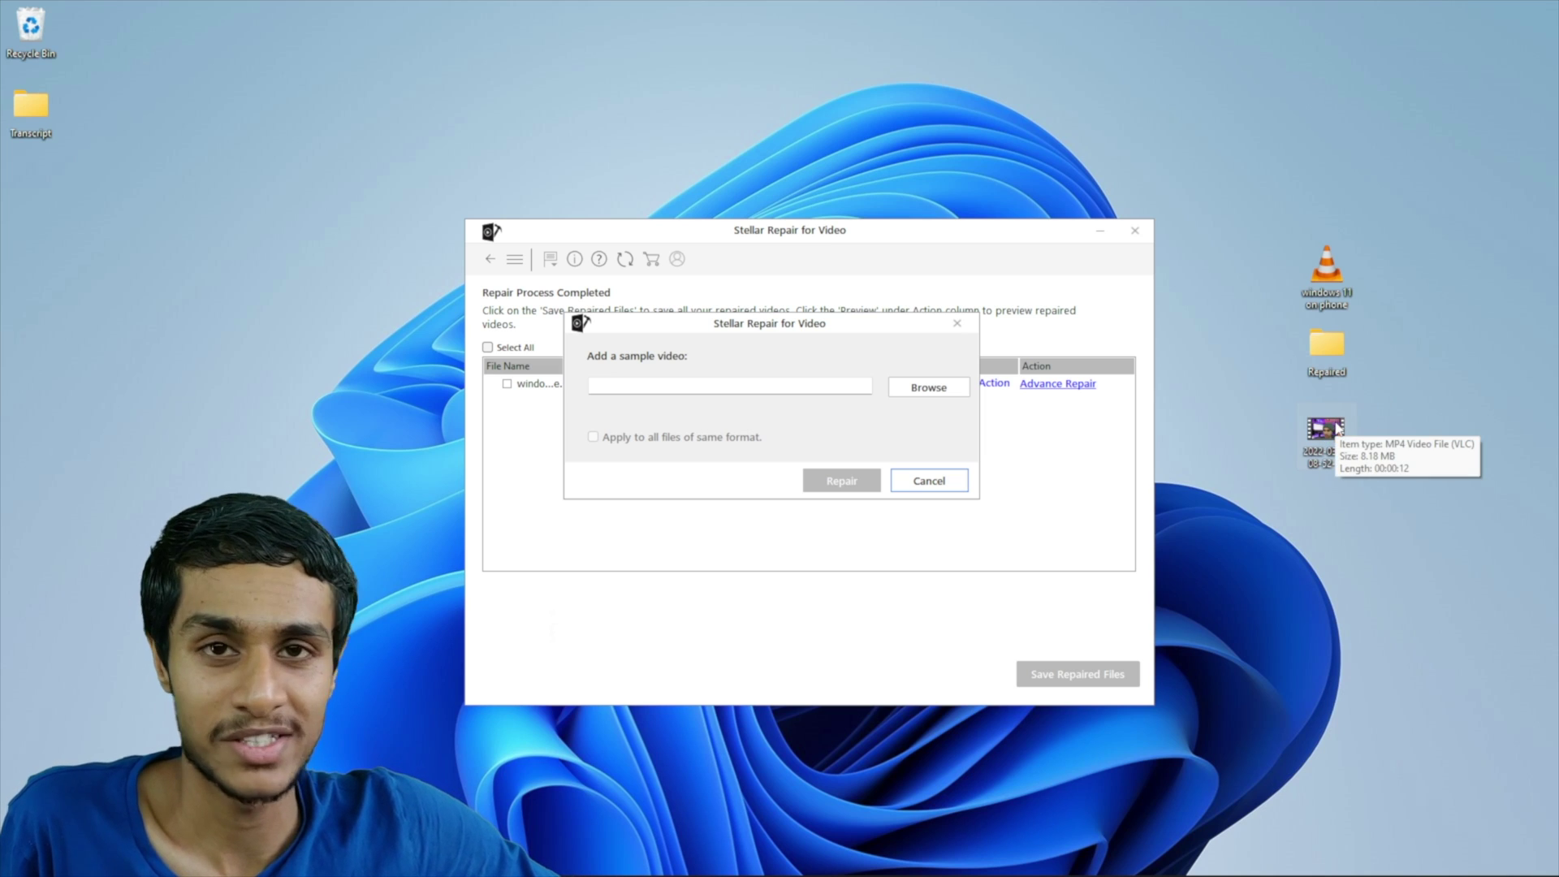
{"action": "left_click", "coordinate": [943, 389]}
{"action": "scroll", "coordinate": [788, 599], "scroll_direction": "down", "scroll_amount": 1}
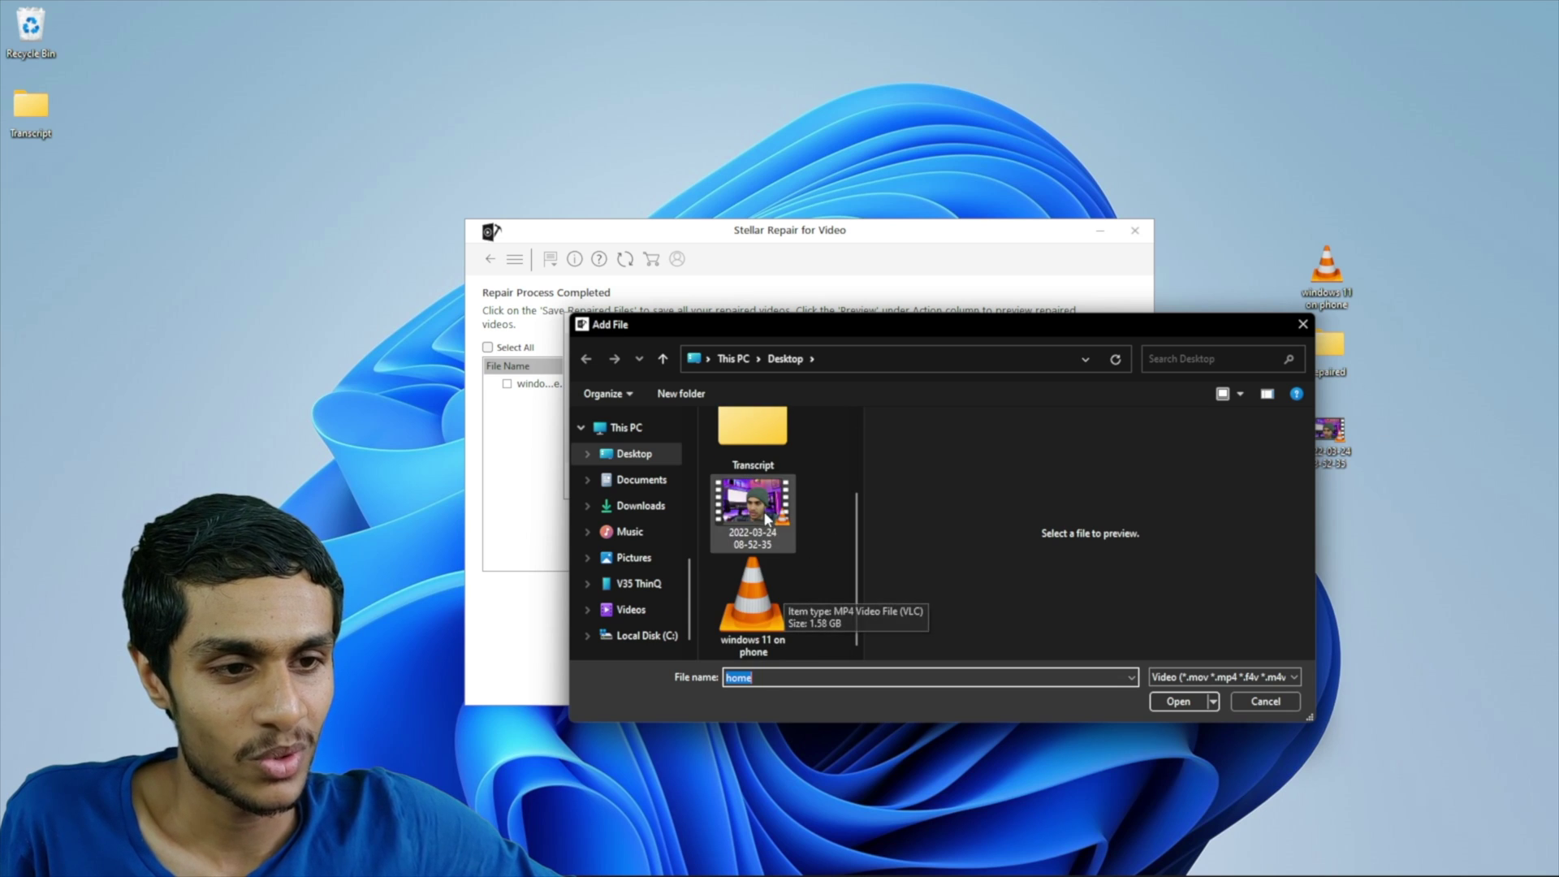
{"action": "left_click", "coordinate": [787, 512]}
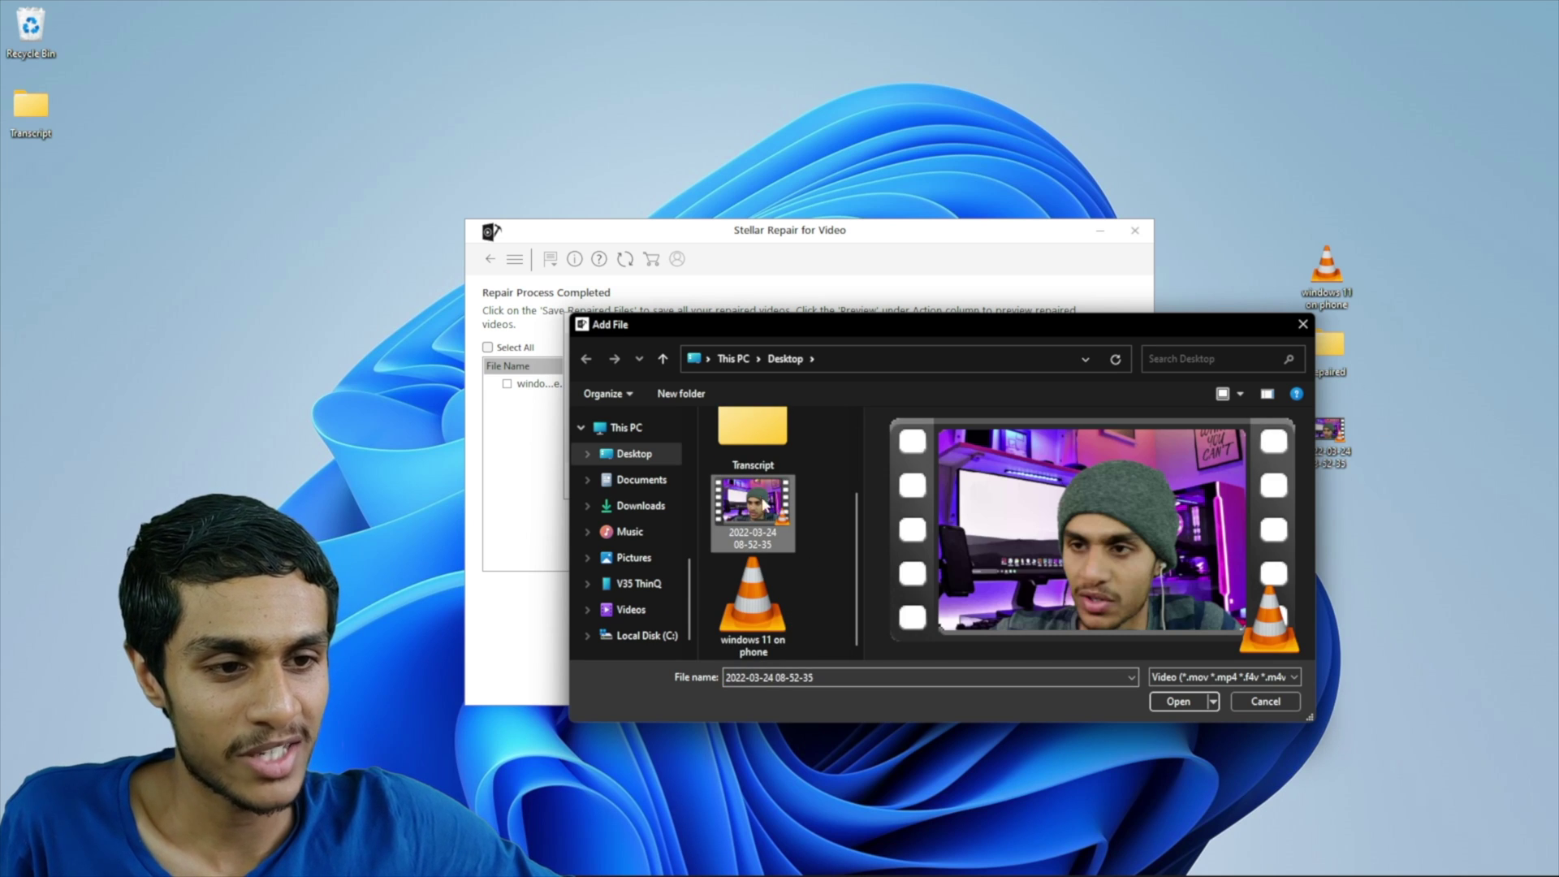
{"action": "left_click", "coordinate": [1176, 702]}
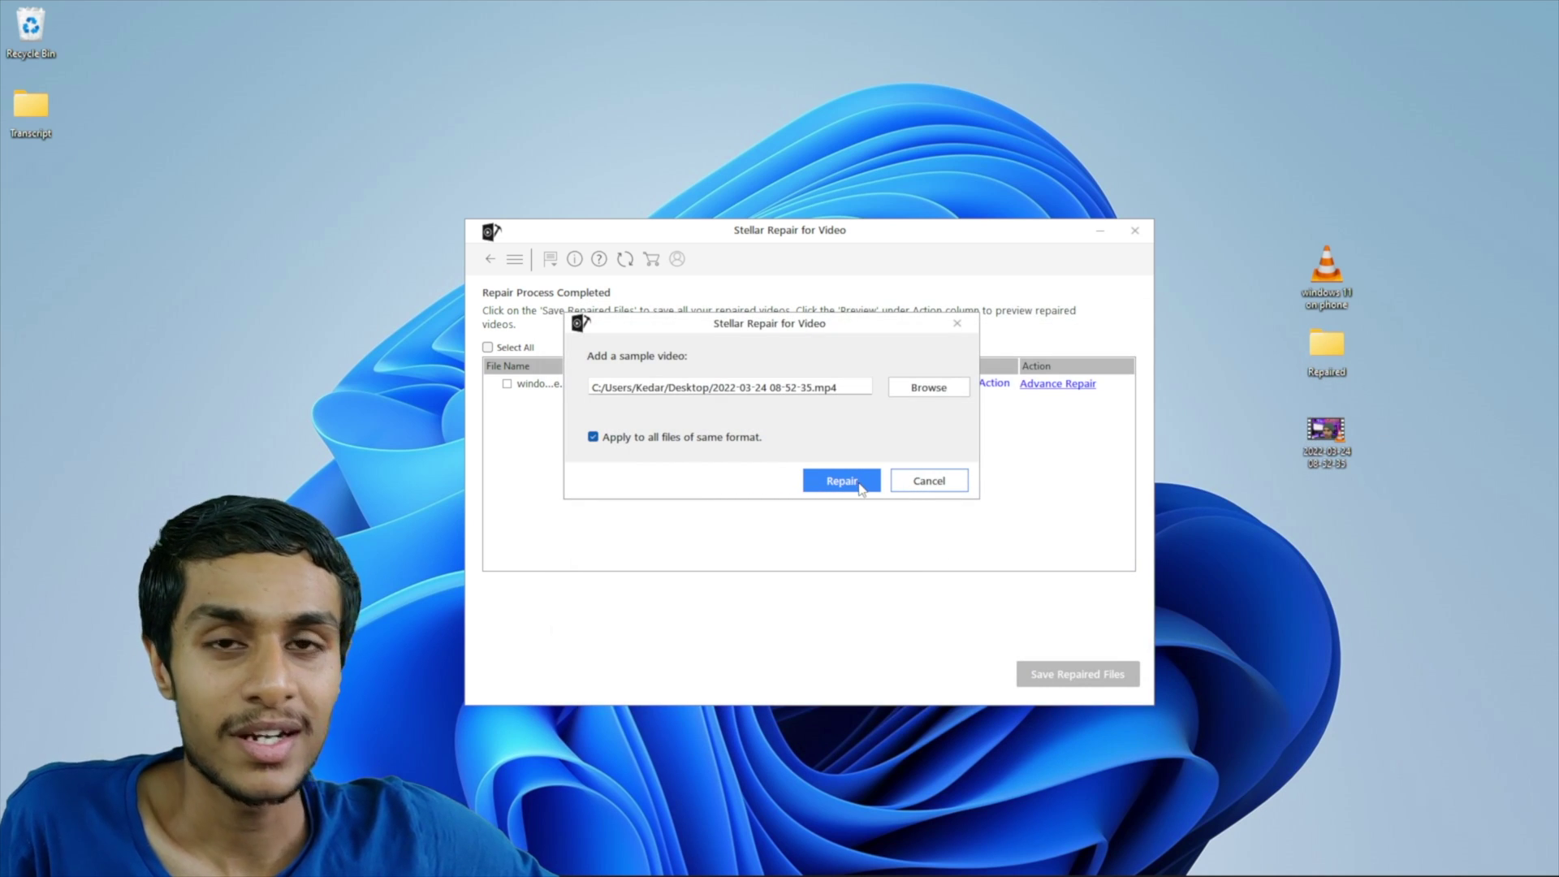
- Start the advanced repair with the sample video and minimize the repair window
{"action": "left_click", "coordinate": [841, 481]}
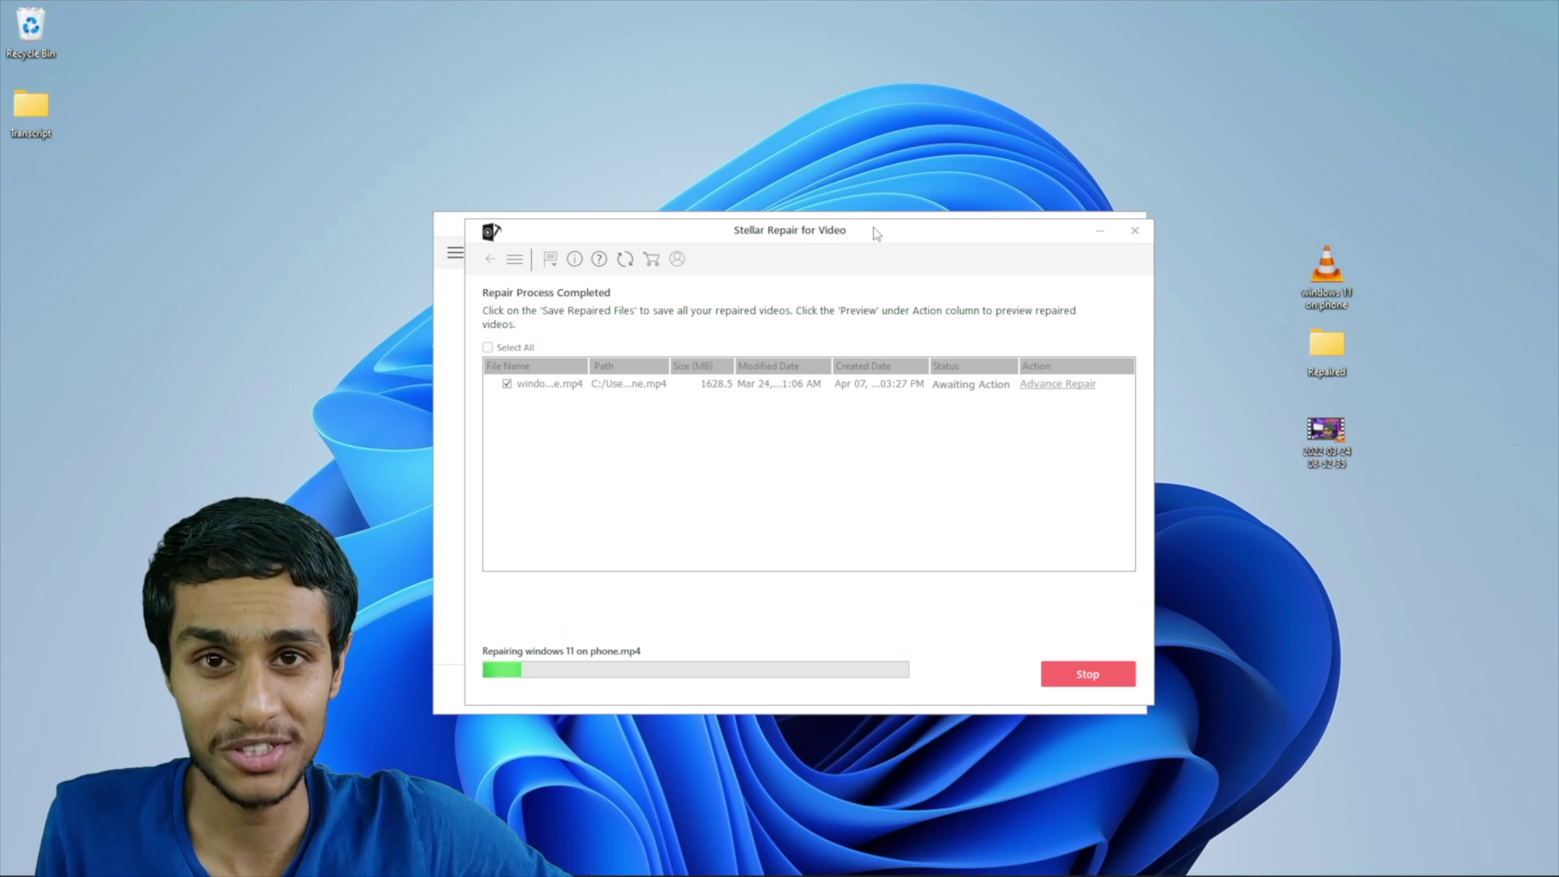
{"action": "left_click", "coordinate": [1097, 234]}
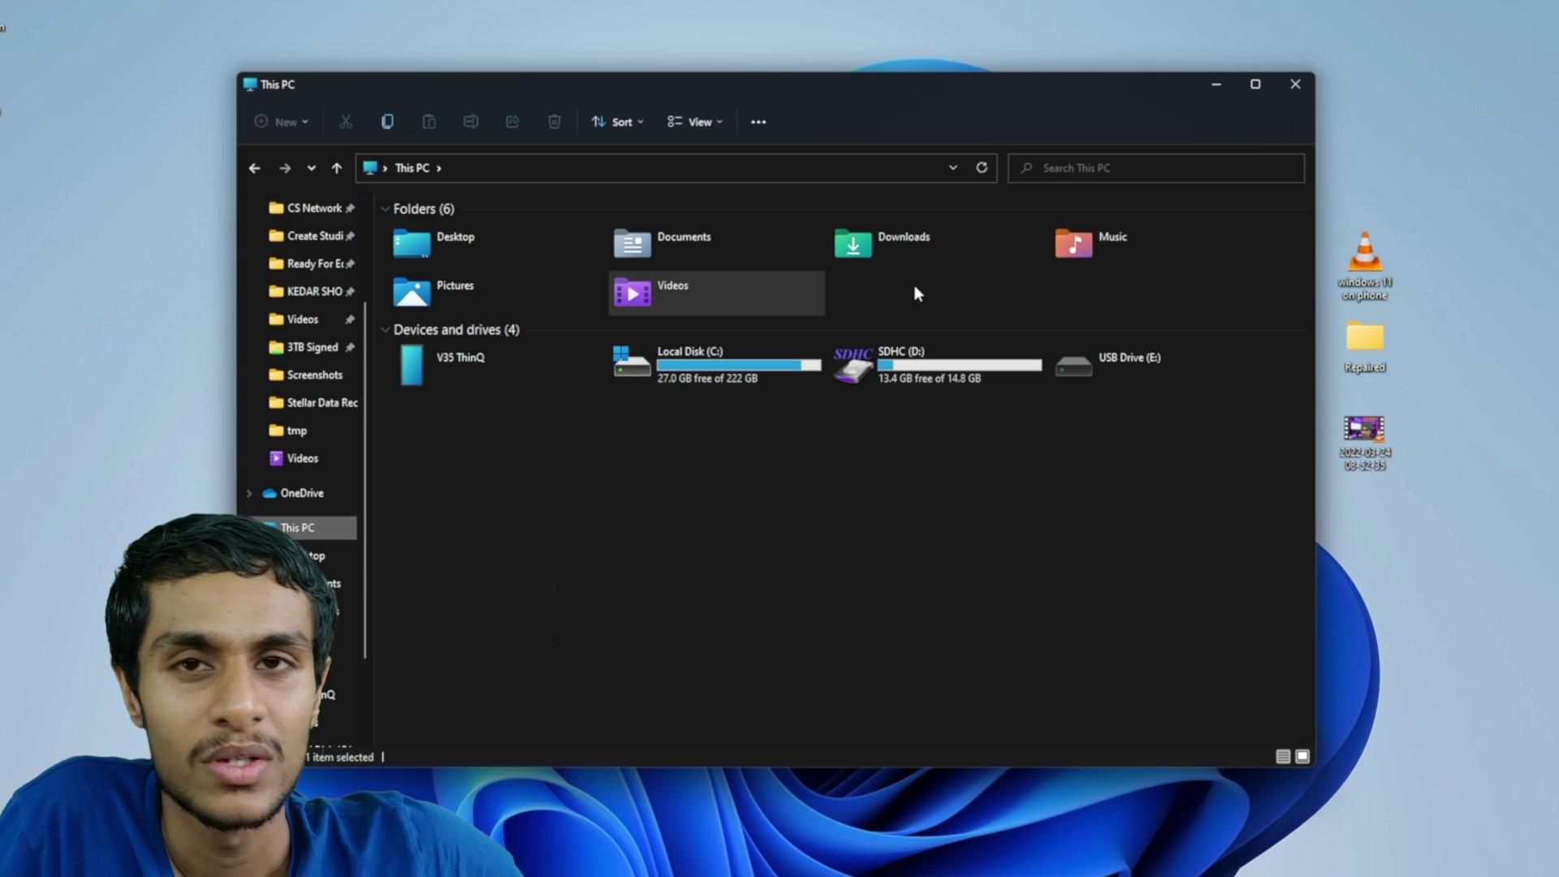
- Open the Data folder on the SDHC (D:) card
{"action": "double_click", "coordinate": [934, 370]}
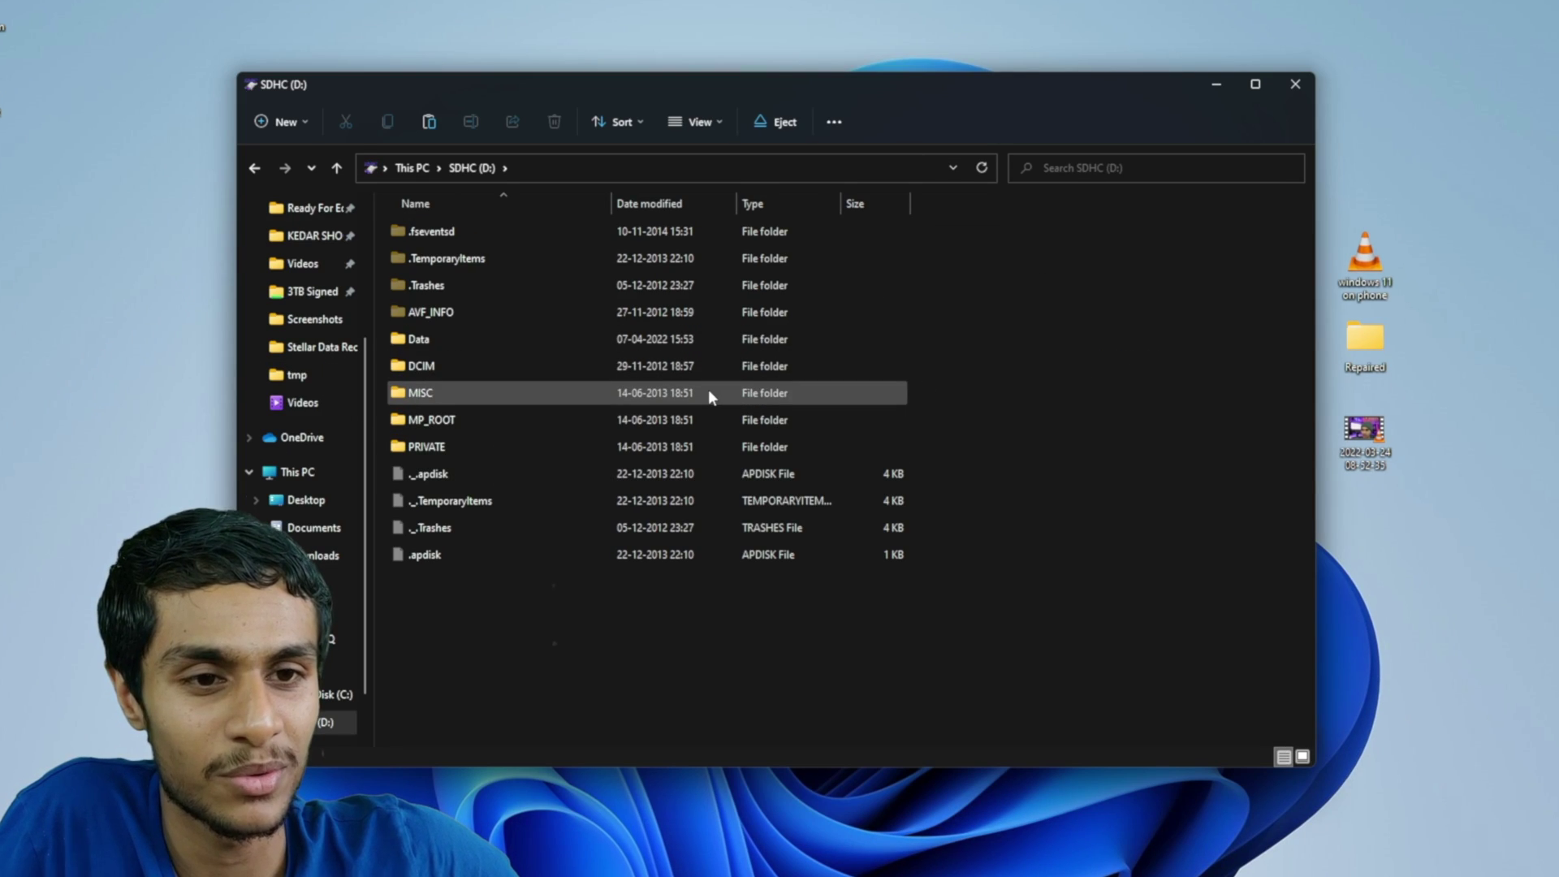
{"action": "double_click", "coordinate": [436, 337]}
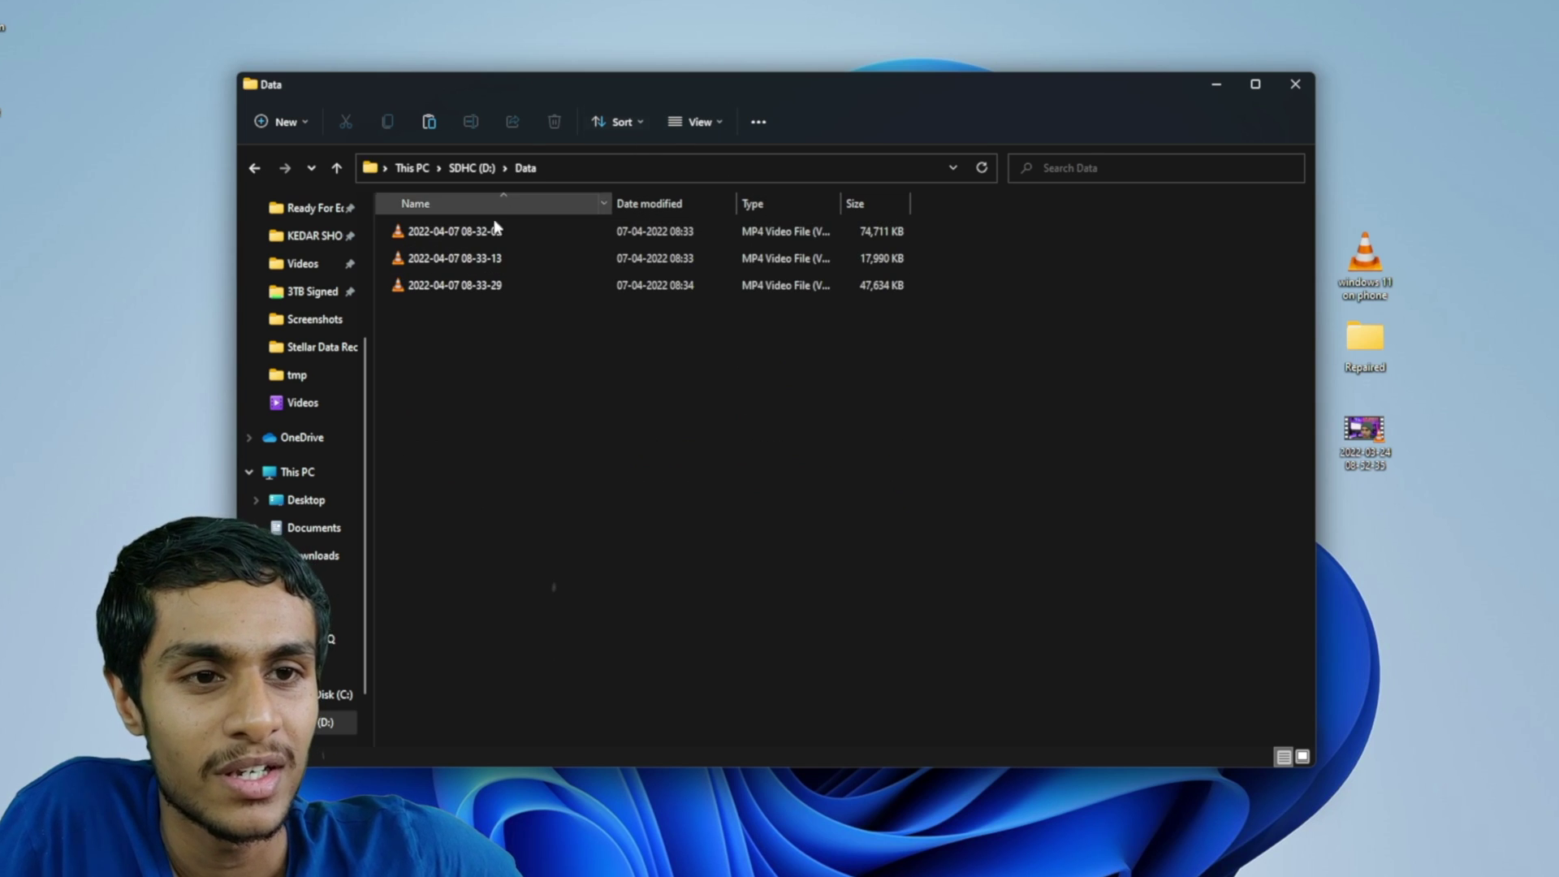
{"action": "scroll", "coordinate": [674, 418], "scroll_direction": "up", "scroll_amount": 3}
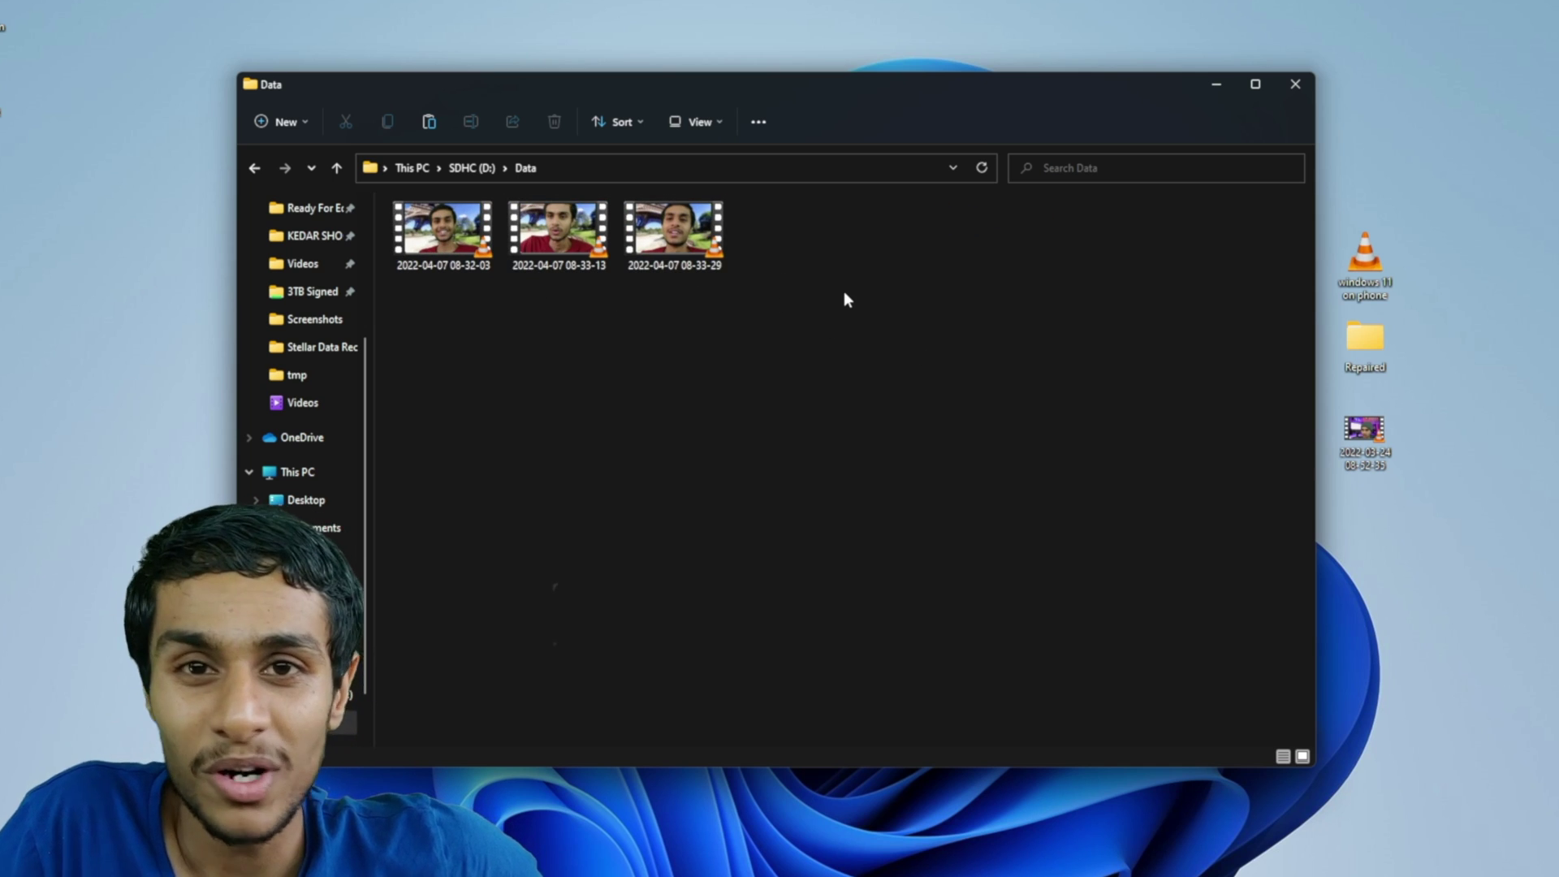
- Select the three videos and permanently delete them with Shift+Delete
{"action": "left_click_drag", "start_coordinate": [762, 258], "coordinate": [438, 230]}
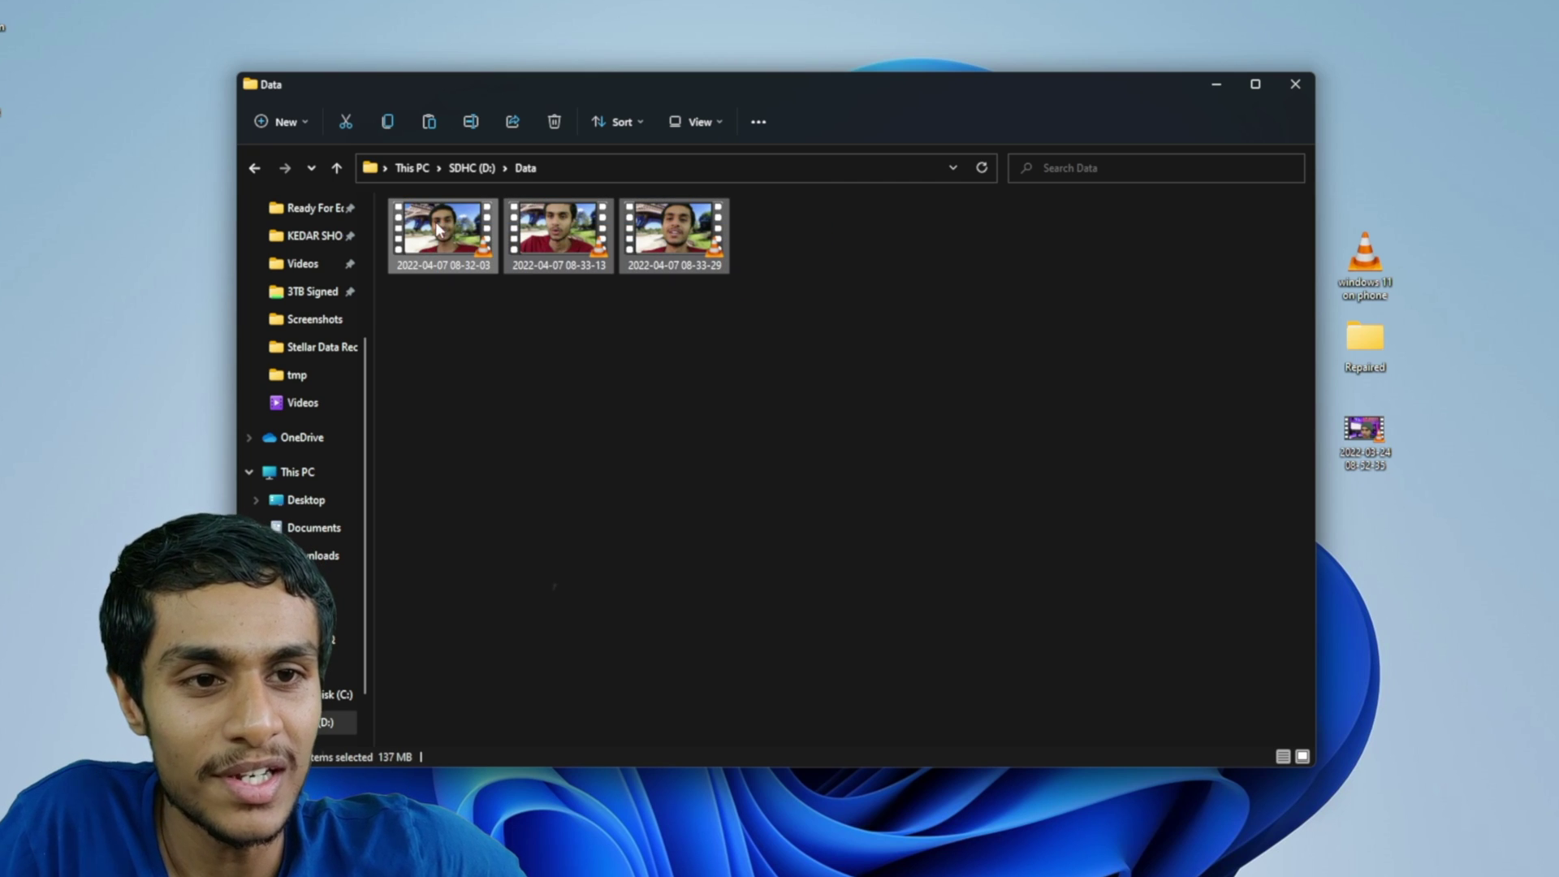
{"action": "right_click", "coordinate": [465, 238]}
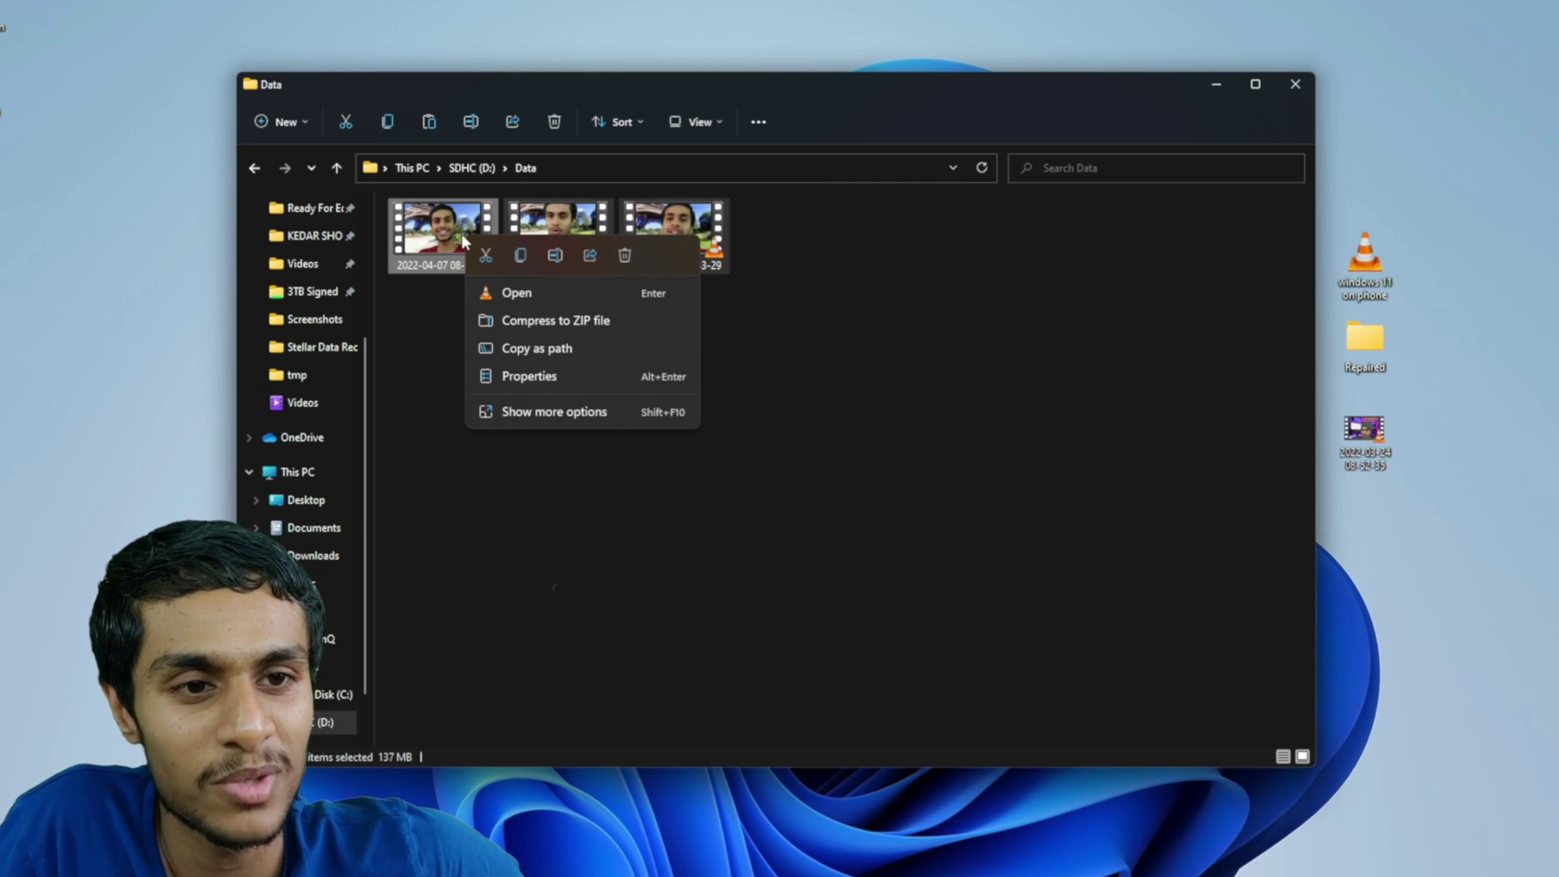
{"action": "left_click", "coordinate": [573, 315]}
{"action": "left_click_drag", "start_coordinate": [854, 239], "coordinate": [450, 232]}
{"action": "key", "text": "shift+Delete"}
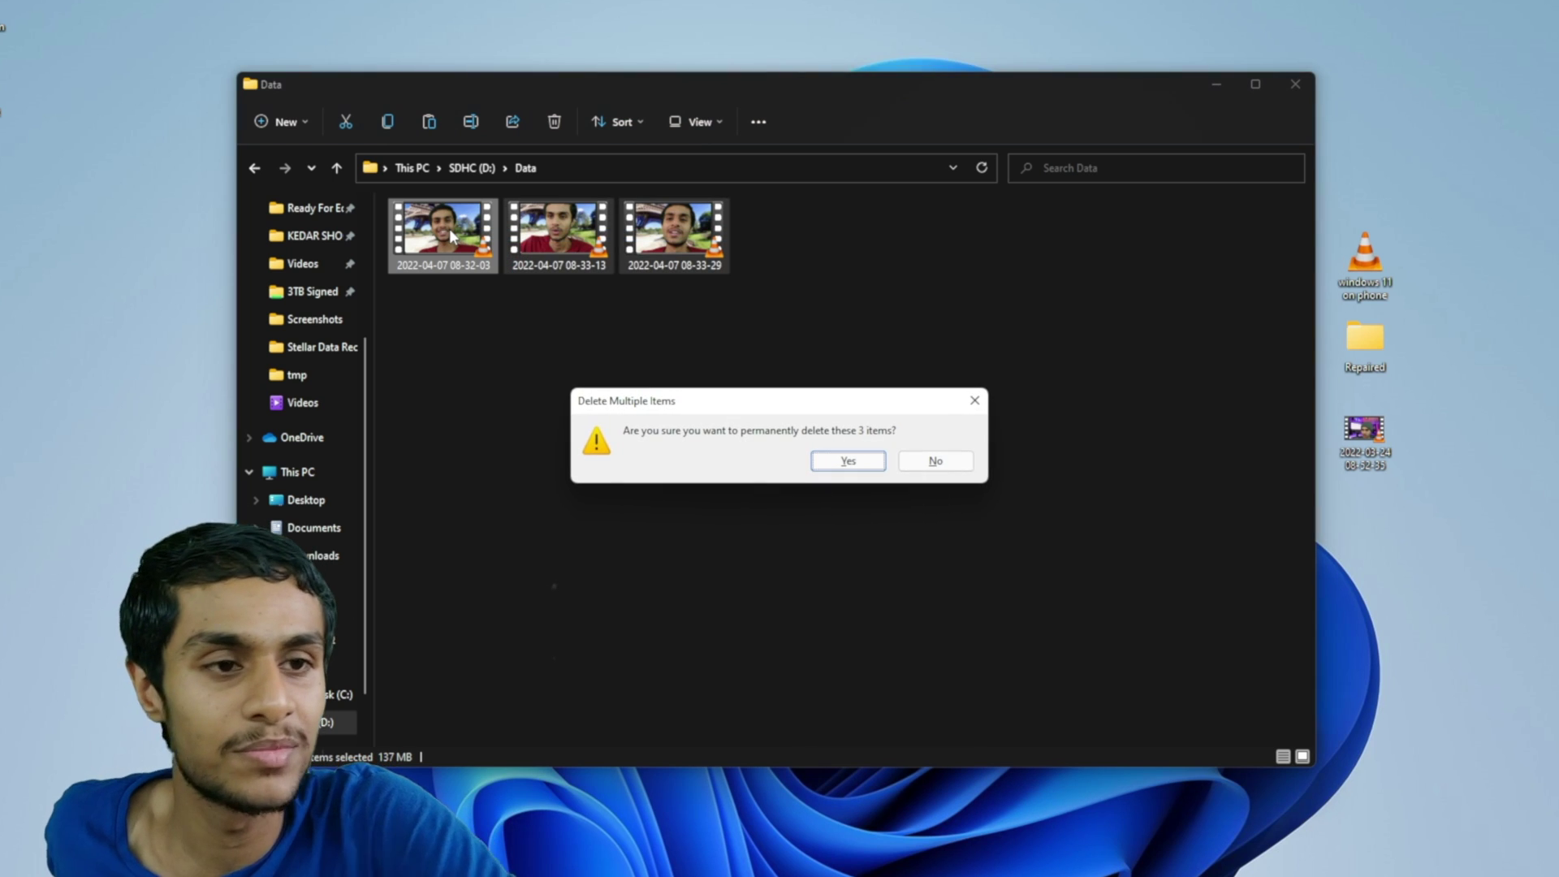
{"action": "left_click", "coordinate": [837, 464]}
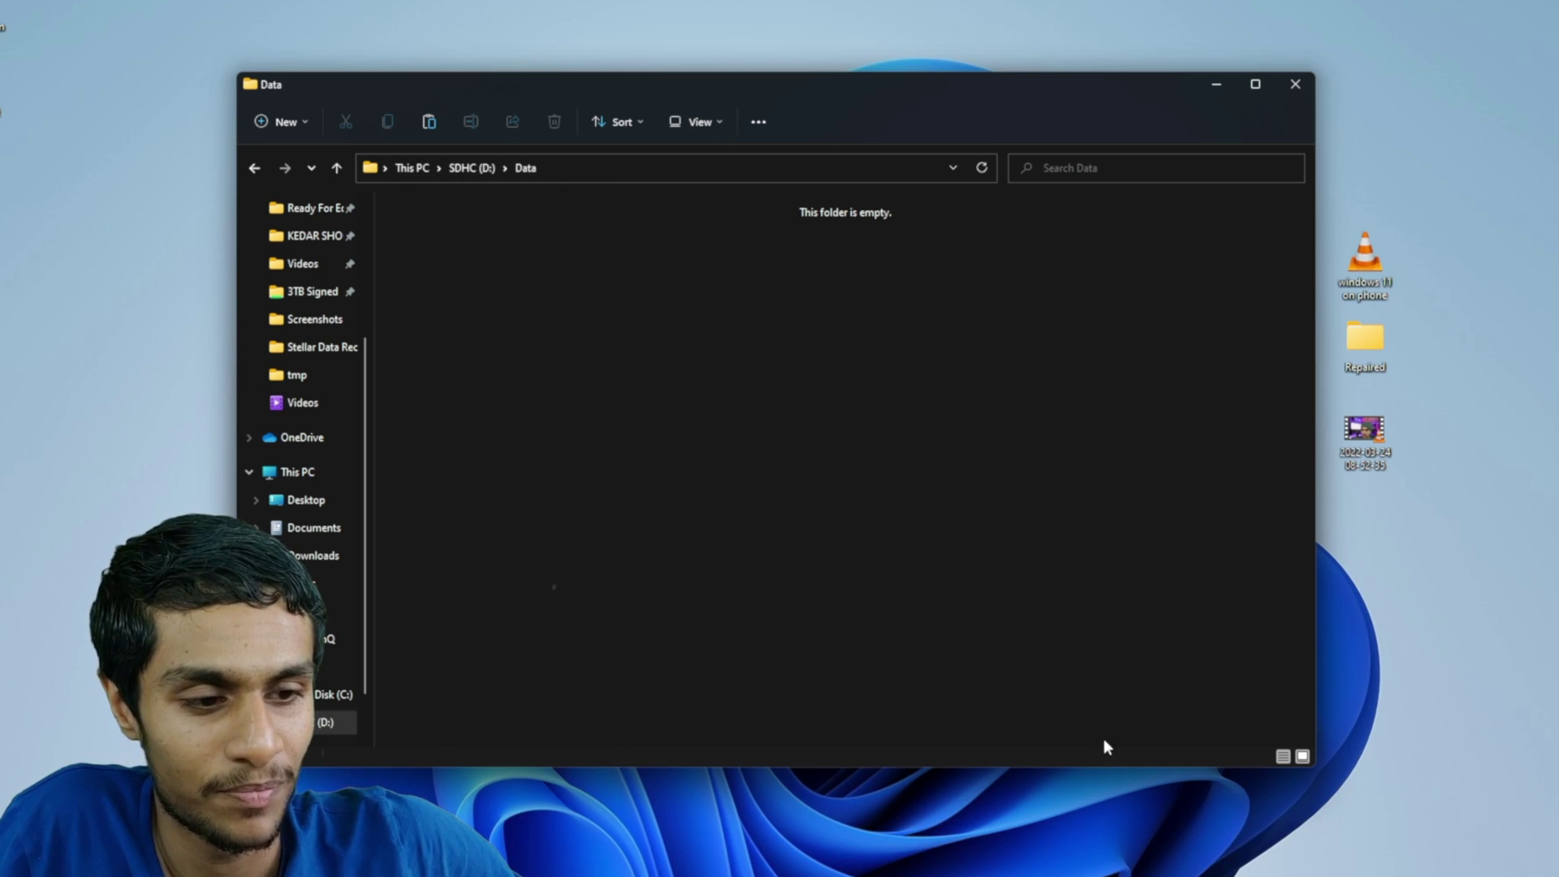
- Choose Videos as the only file type and scan Local Disk (D:)
{"action": "left_click", "coordinate": [1218, 84]}
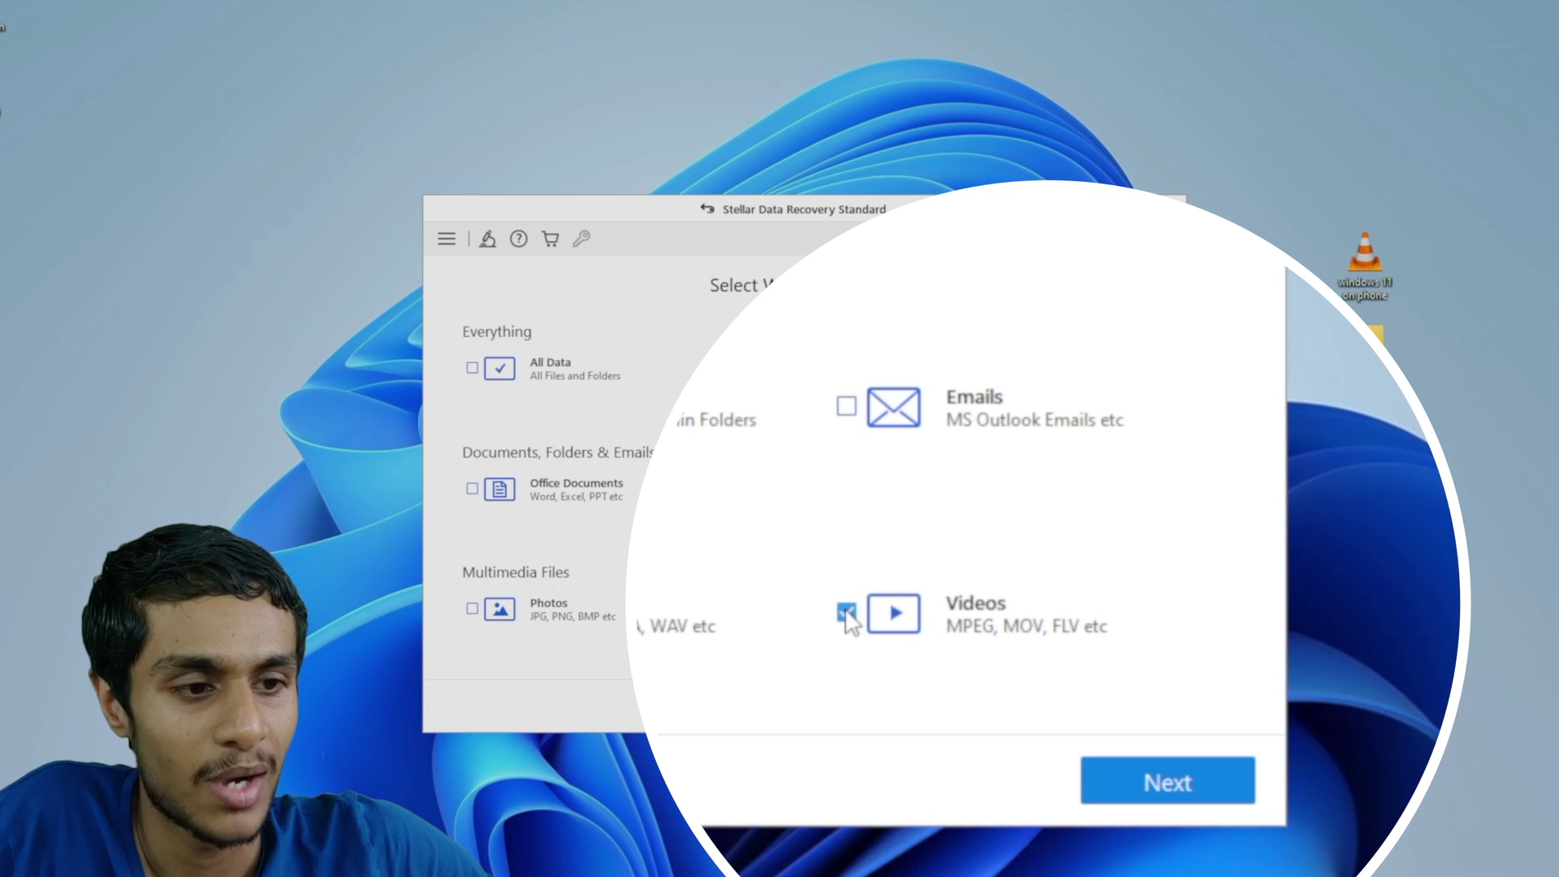
{"action": "left_click", "coordinate": [847, 616]}
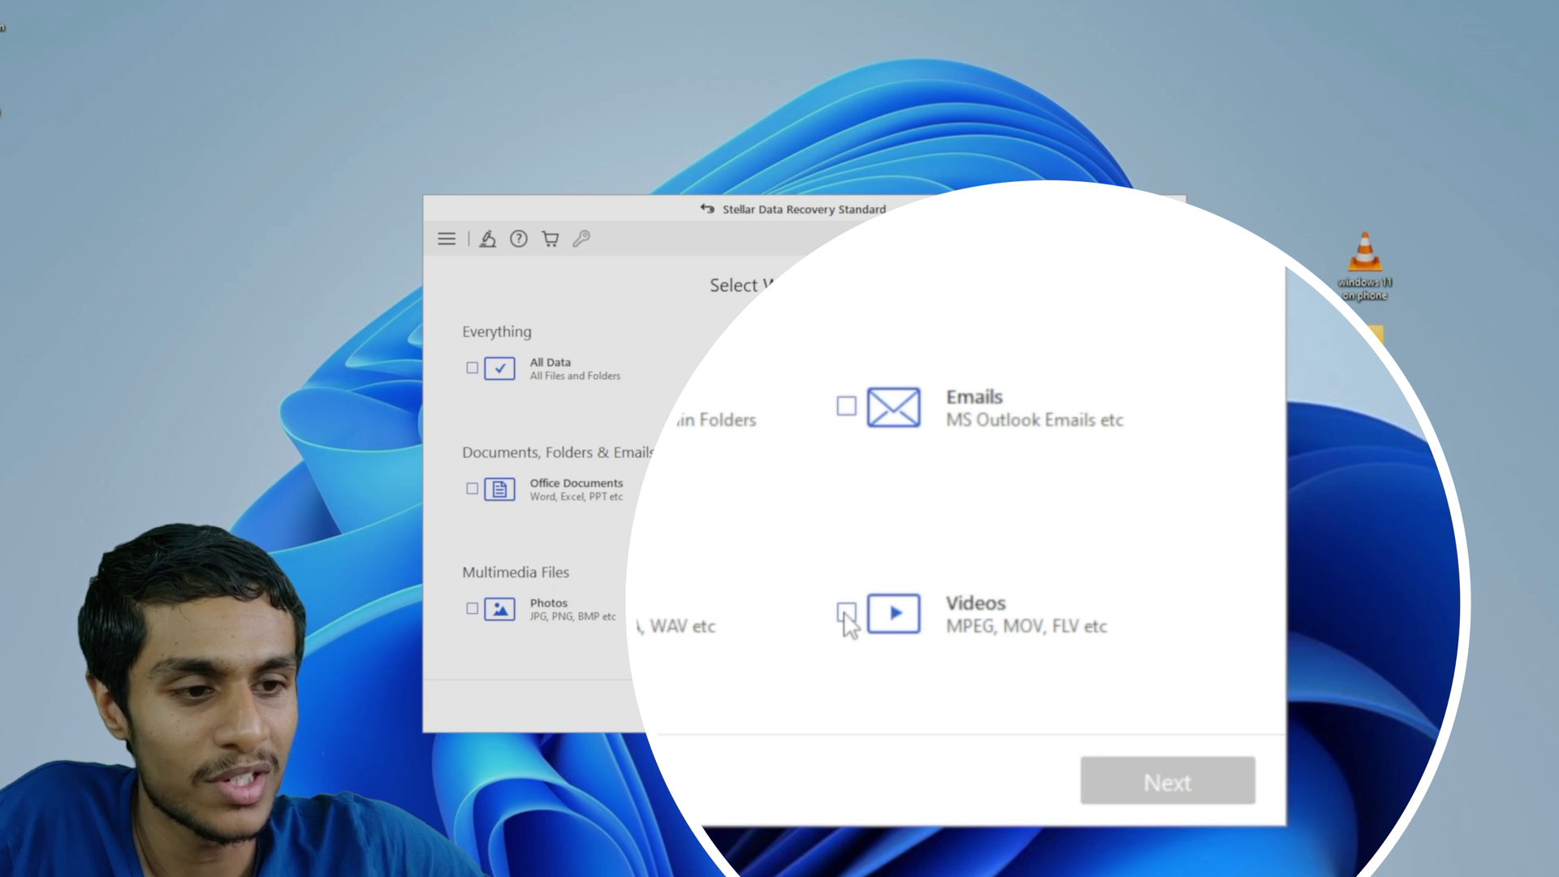
{"action": "left_click", "coordinate": [847, 616]}
{"action": "left_click", "coordinate": [1162, 740]}
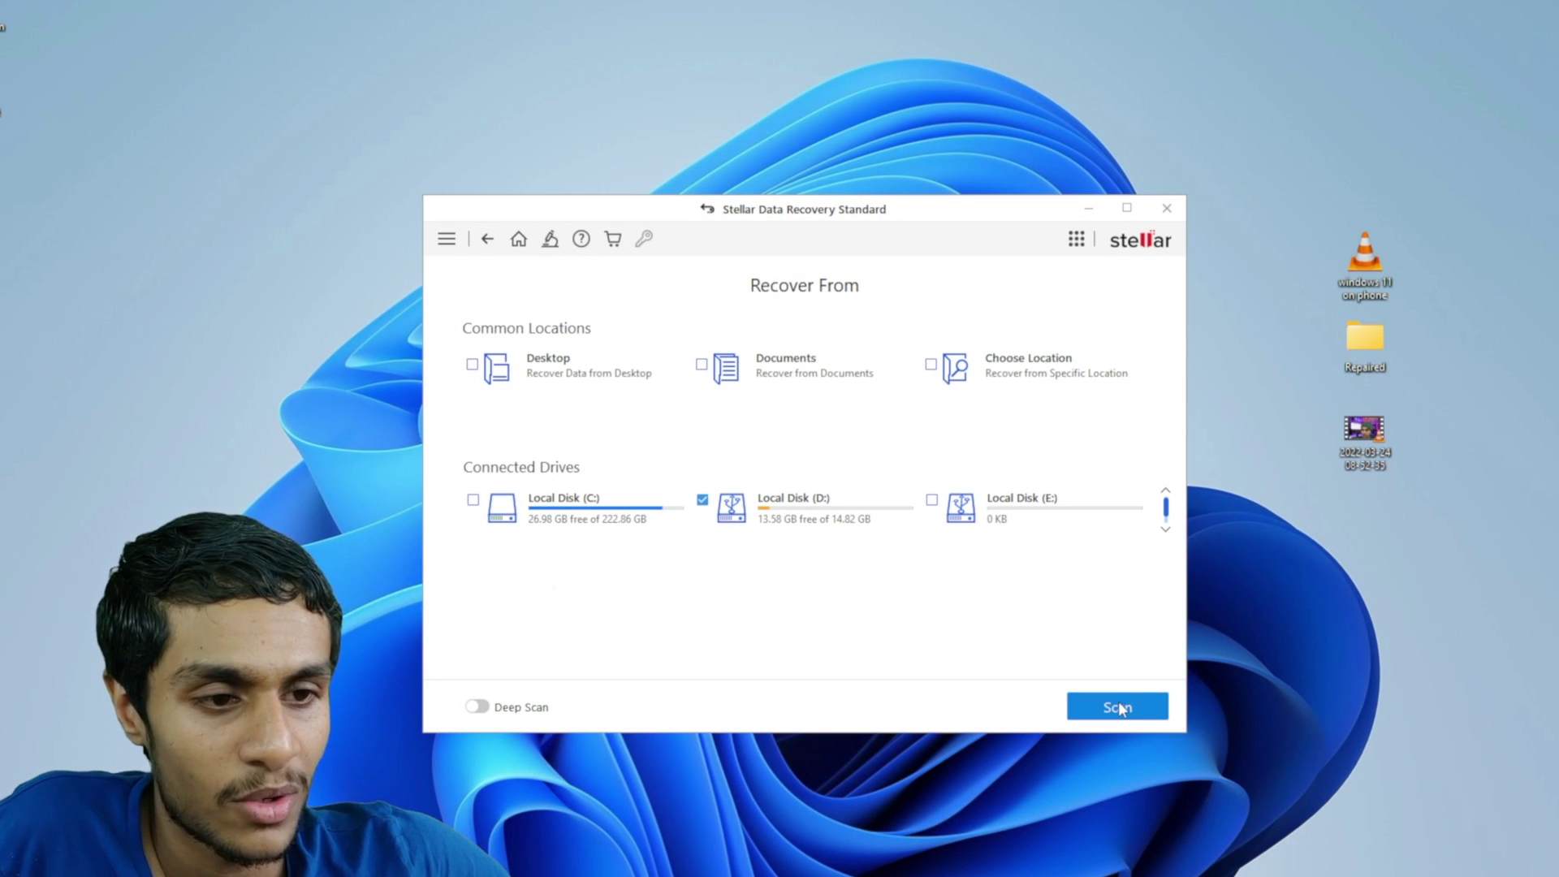
{"action": "left_click", "coordinate": [1120, 703]}
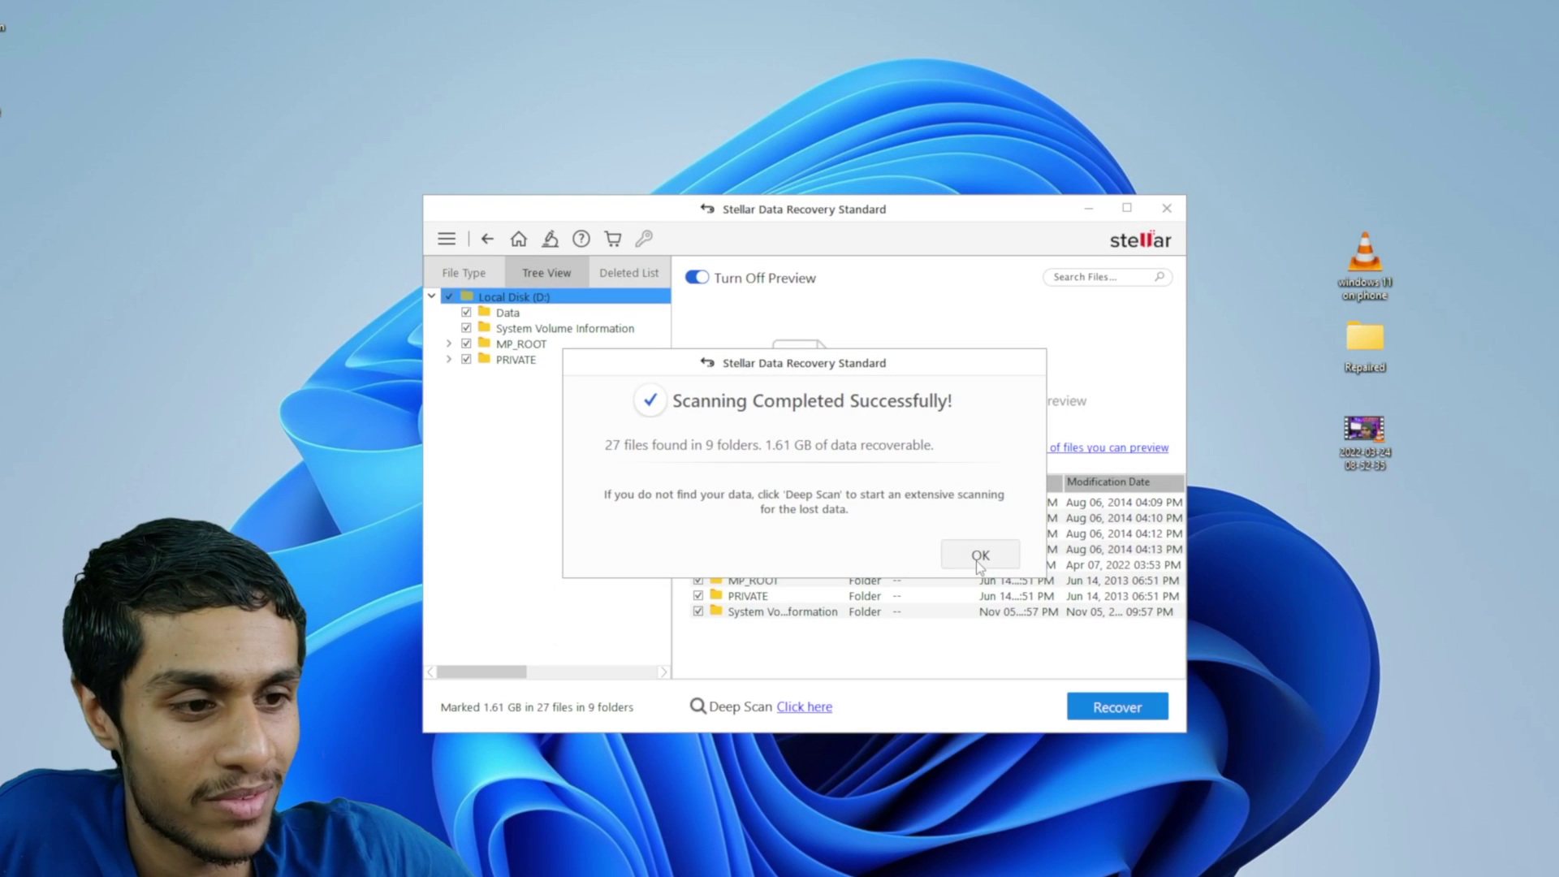
- Open the found Data folder and preview its deleted MP4s (72.95 MB, 17.56 MB, 46.51 MB)
{"action": "left_click", "coordinate": [980, 554]}
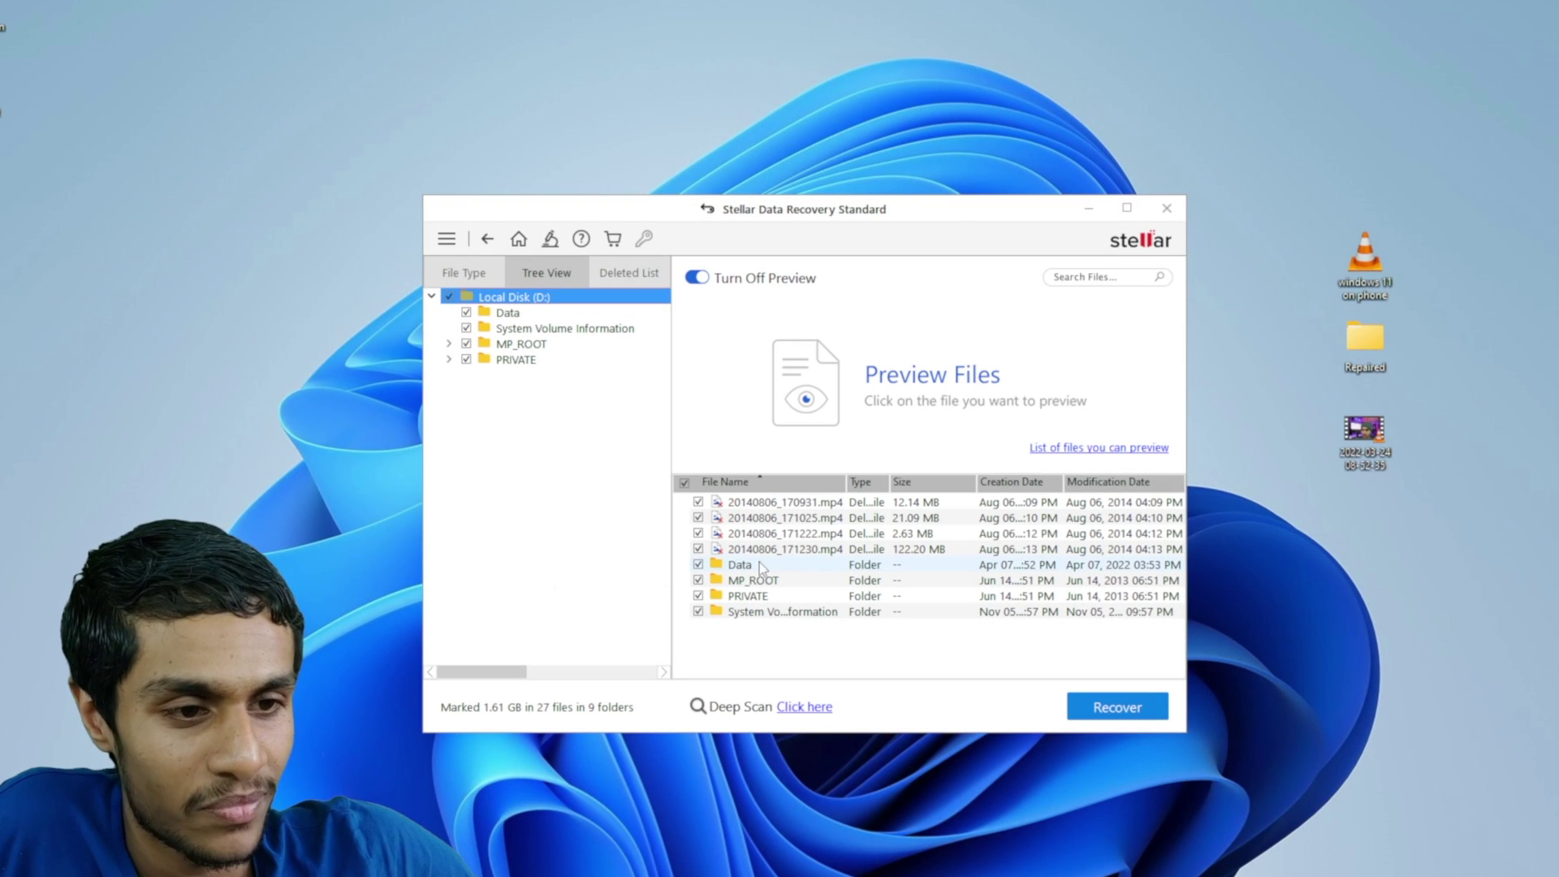
{"action": "double_click", "coordinate": [756, 567]}
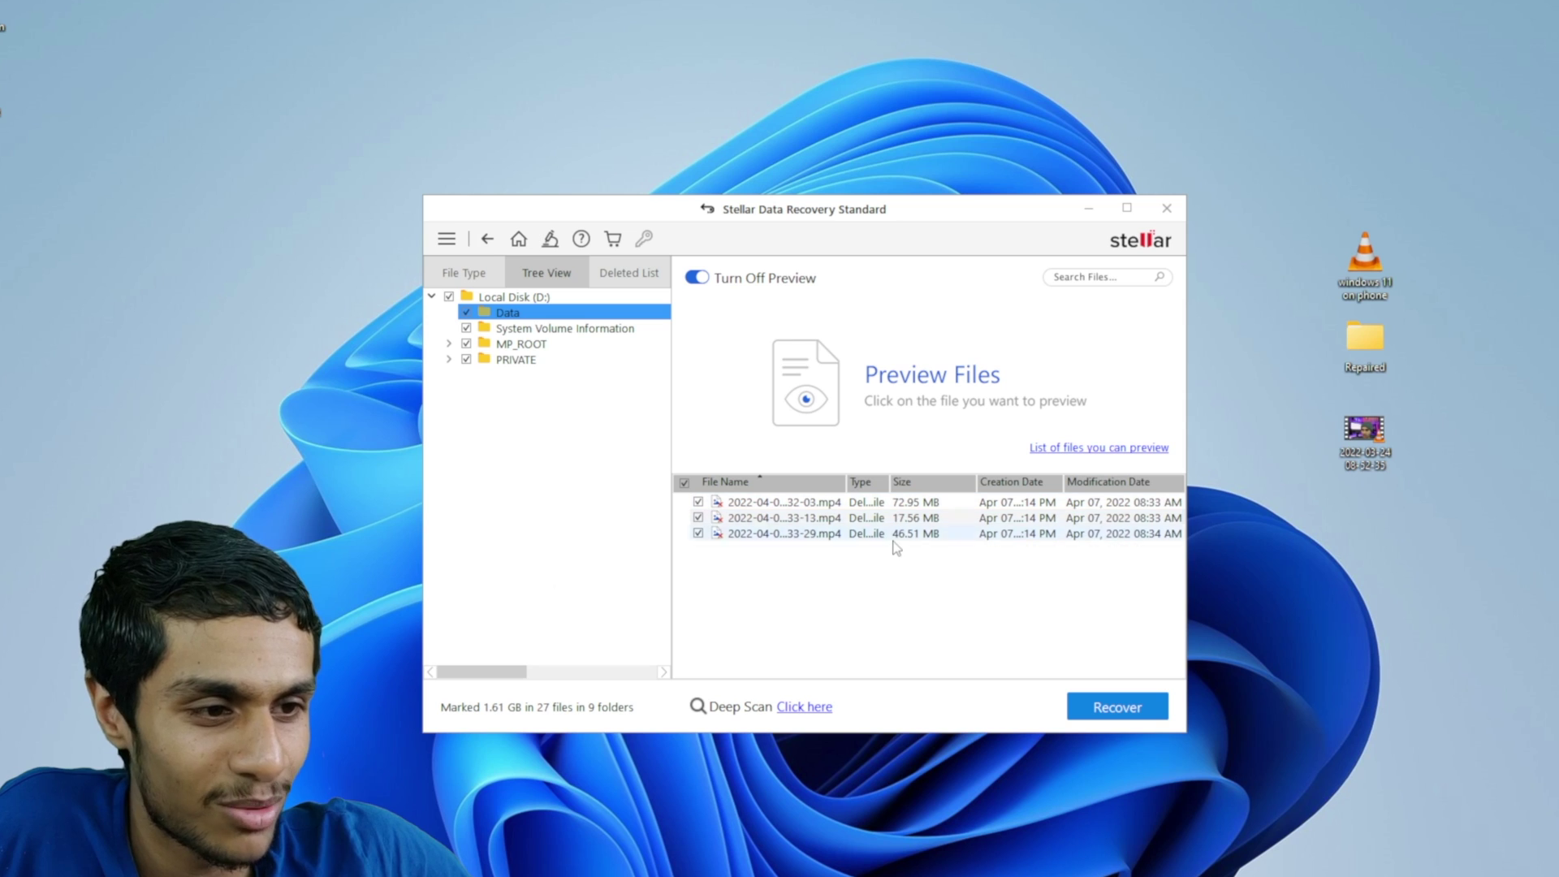
{"action": "left_click", "coordinate": [808, 534]}
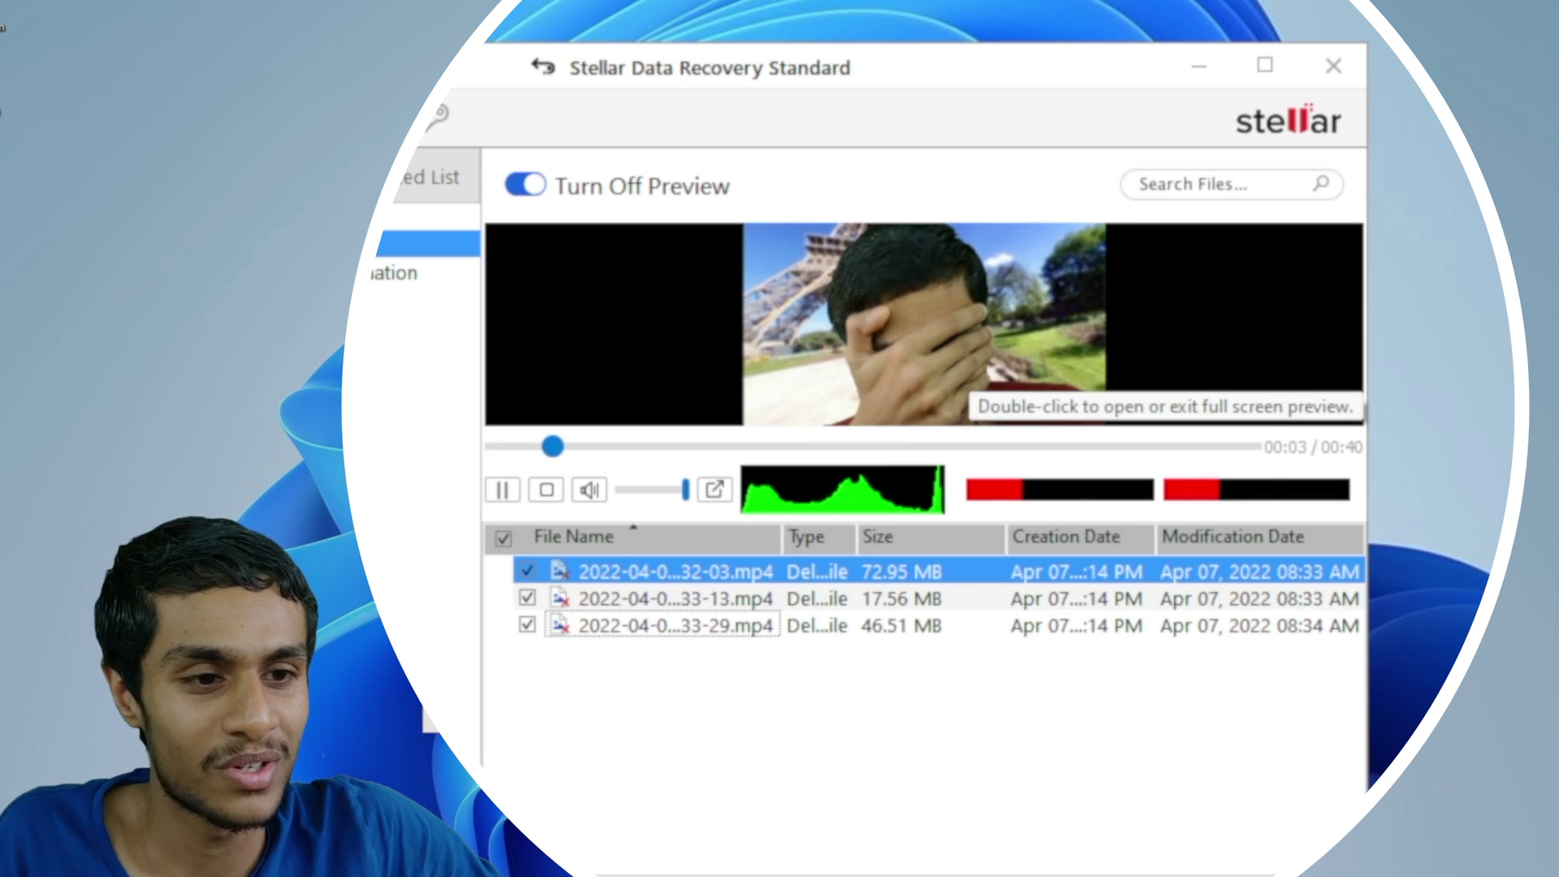
{"action": "key", "text": "Down"}
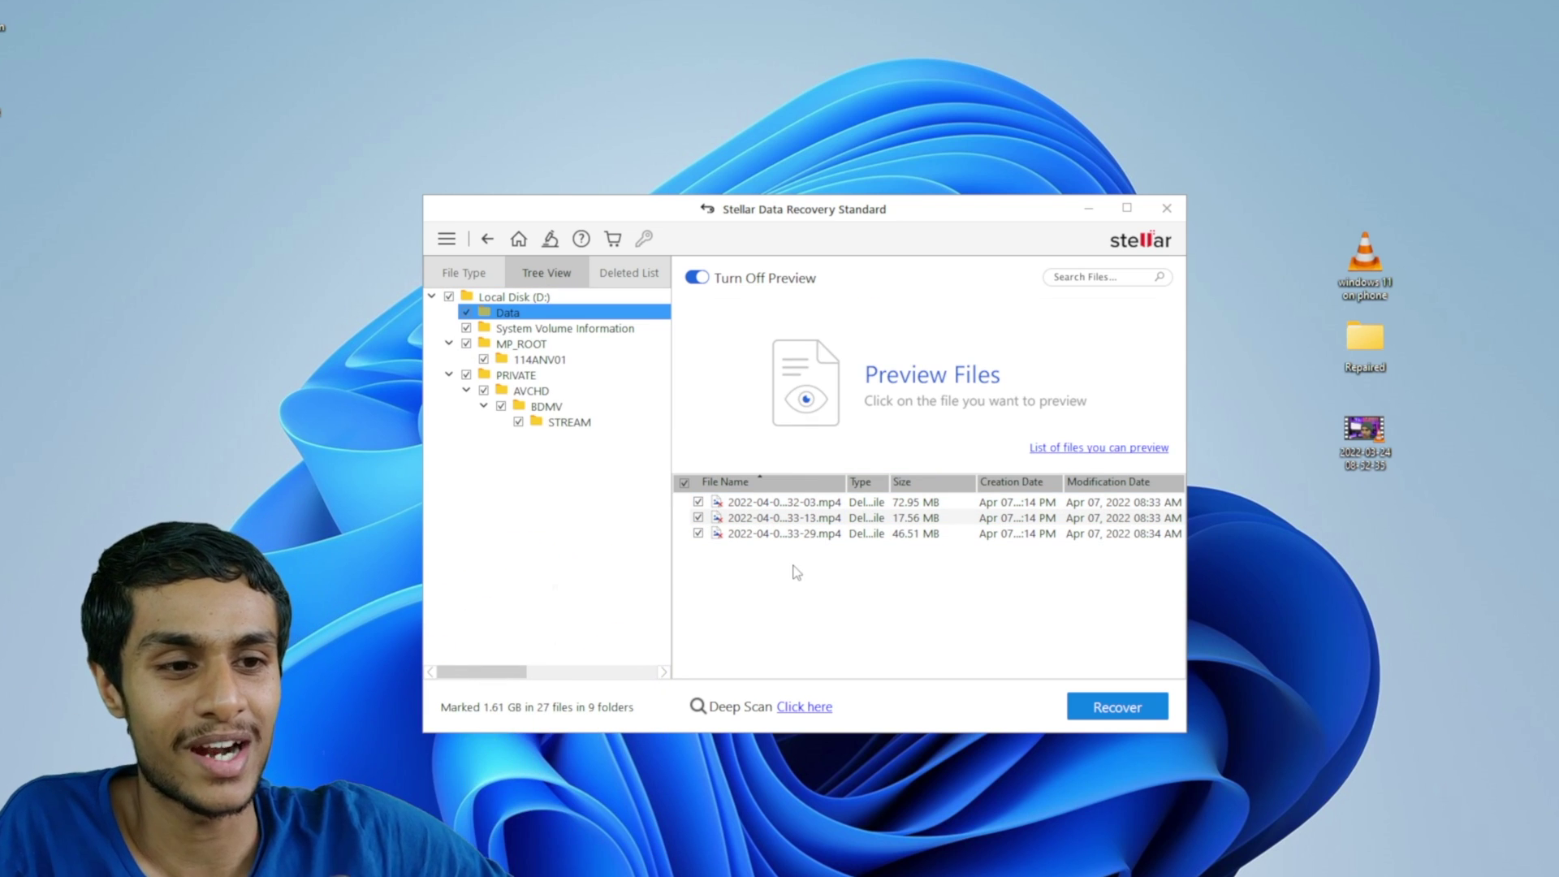
- Mark only the Data folder and save its three recovered videos to the Desktop
{"action": "left_click", "coordinate": [807, 504]}
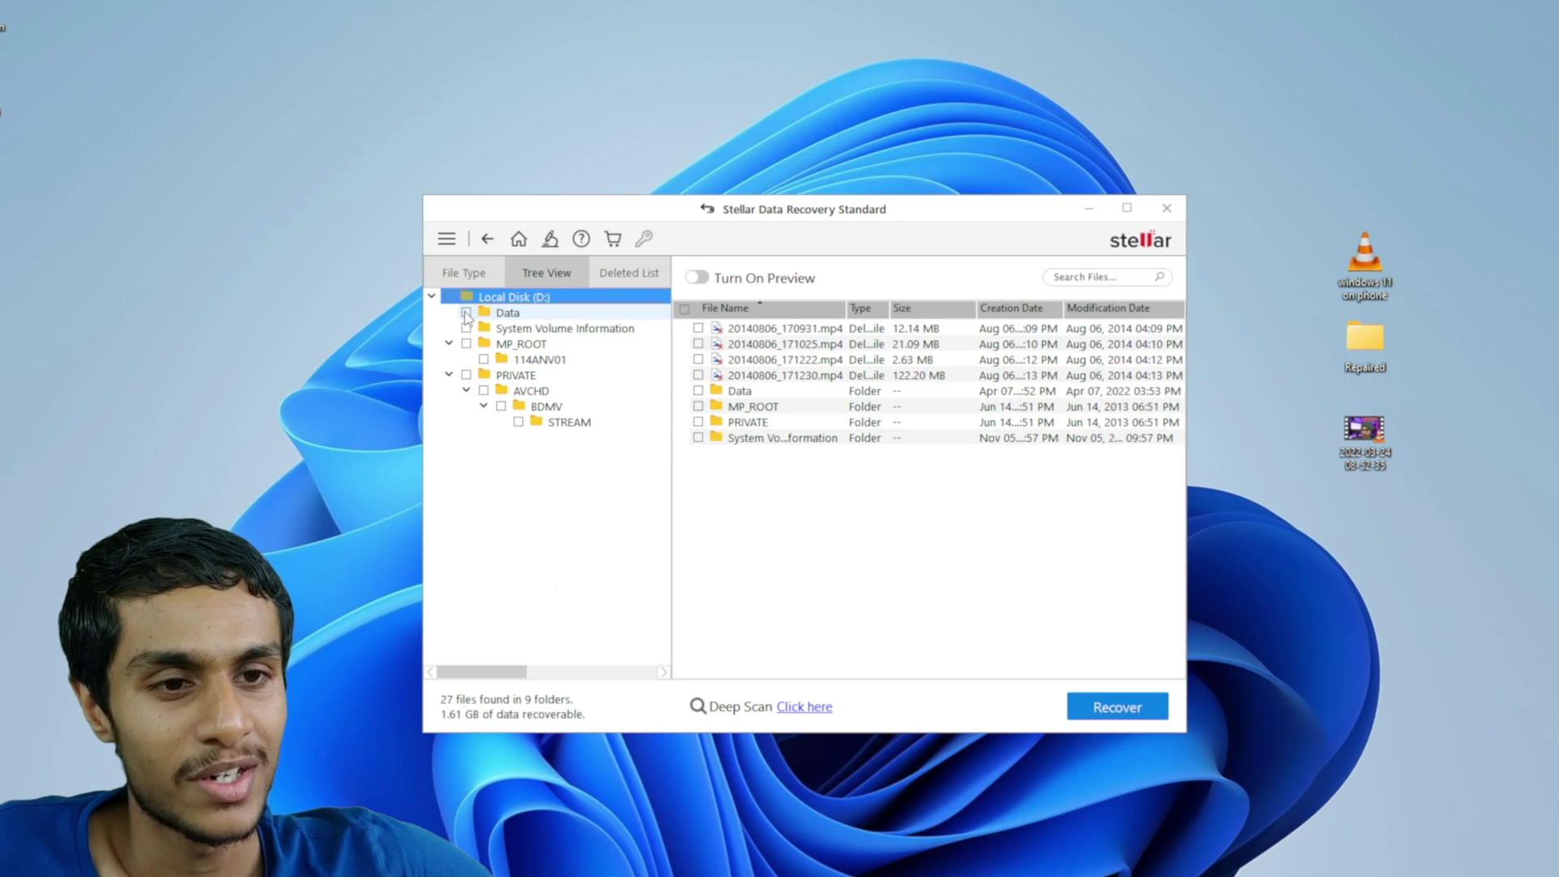
{"action": "left_click", "coordinate": [467, 312]}
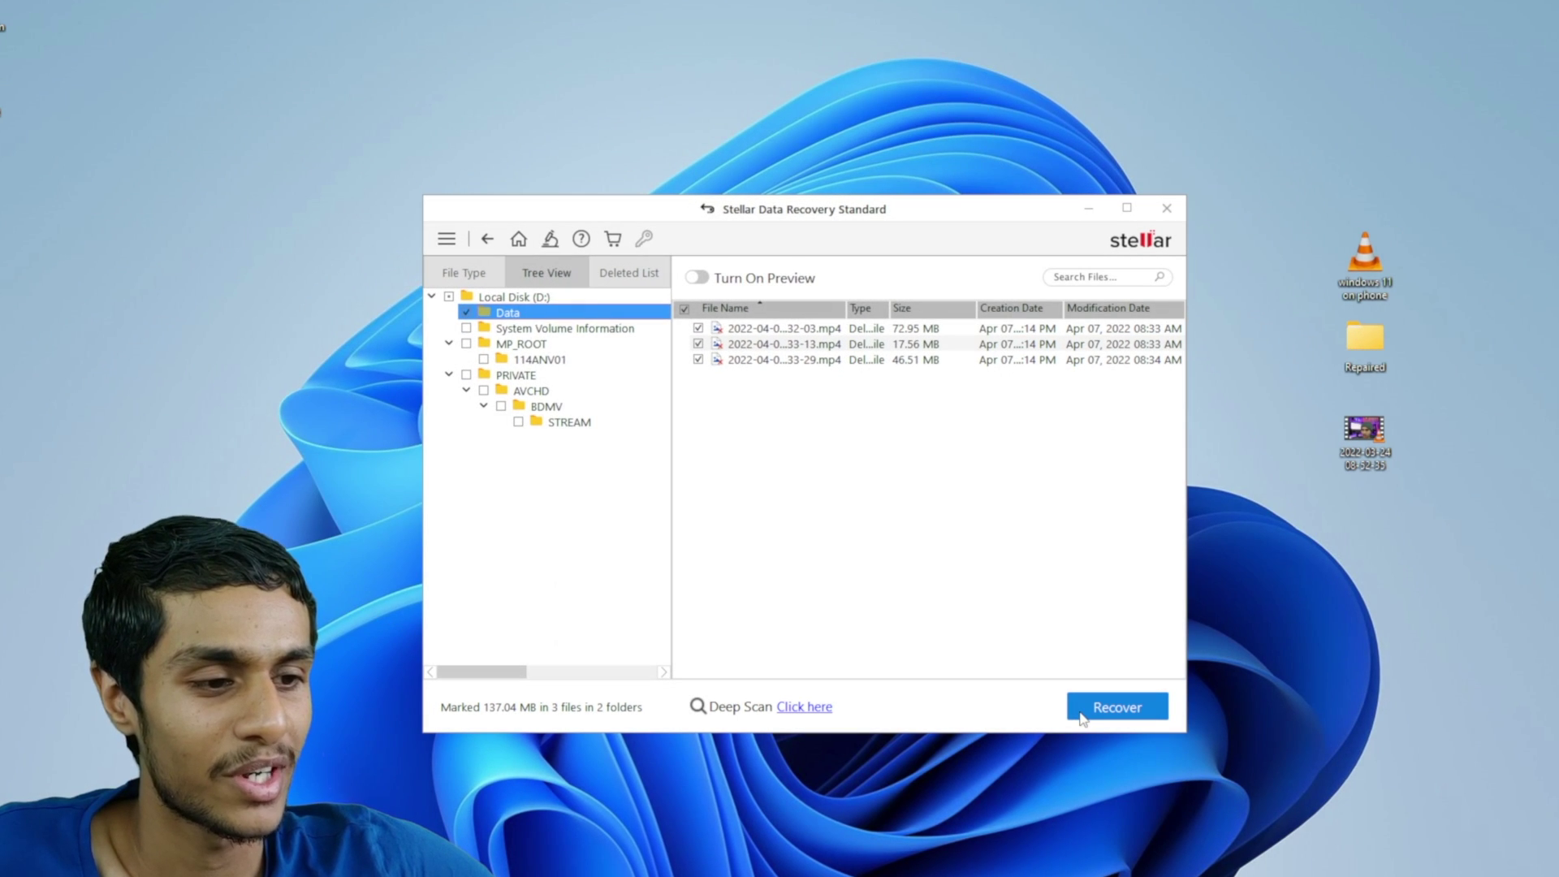
{"action": "left_click", "coordinate": [1093, 708]}
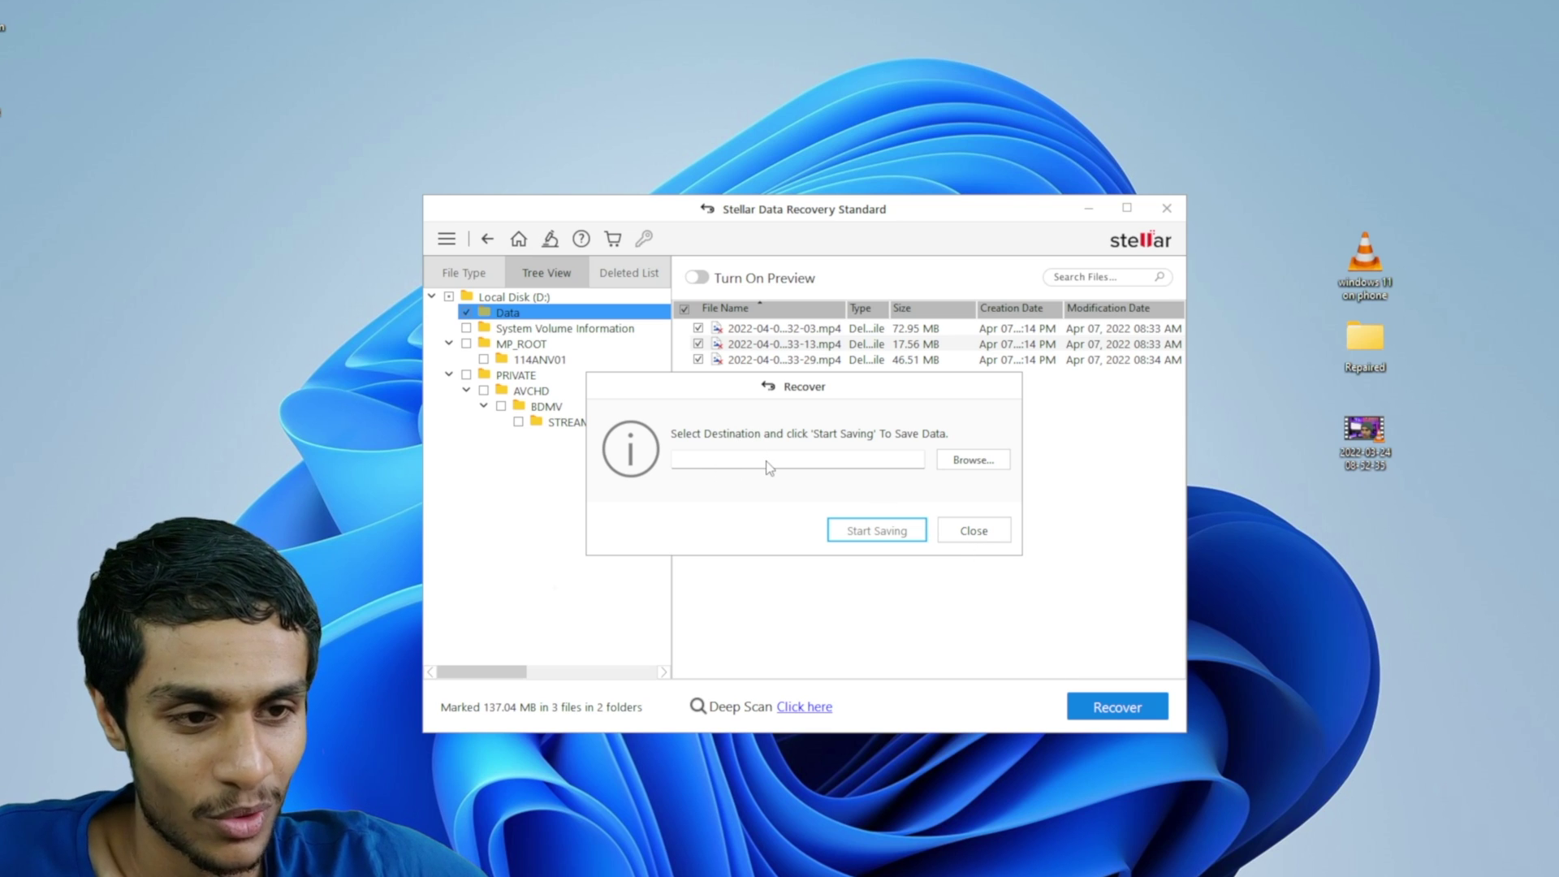
{"action": "left_click", "coordinate": [981, 466]}
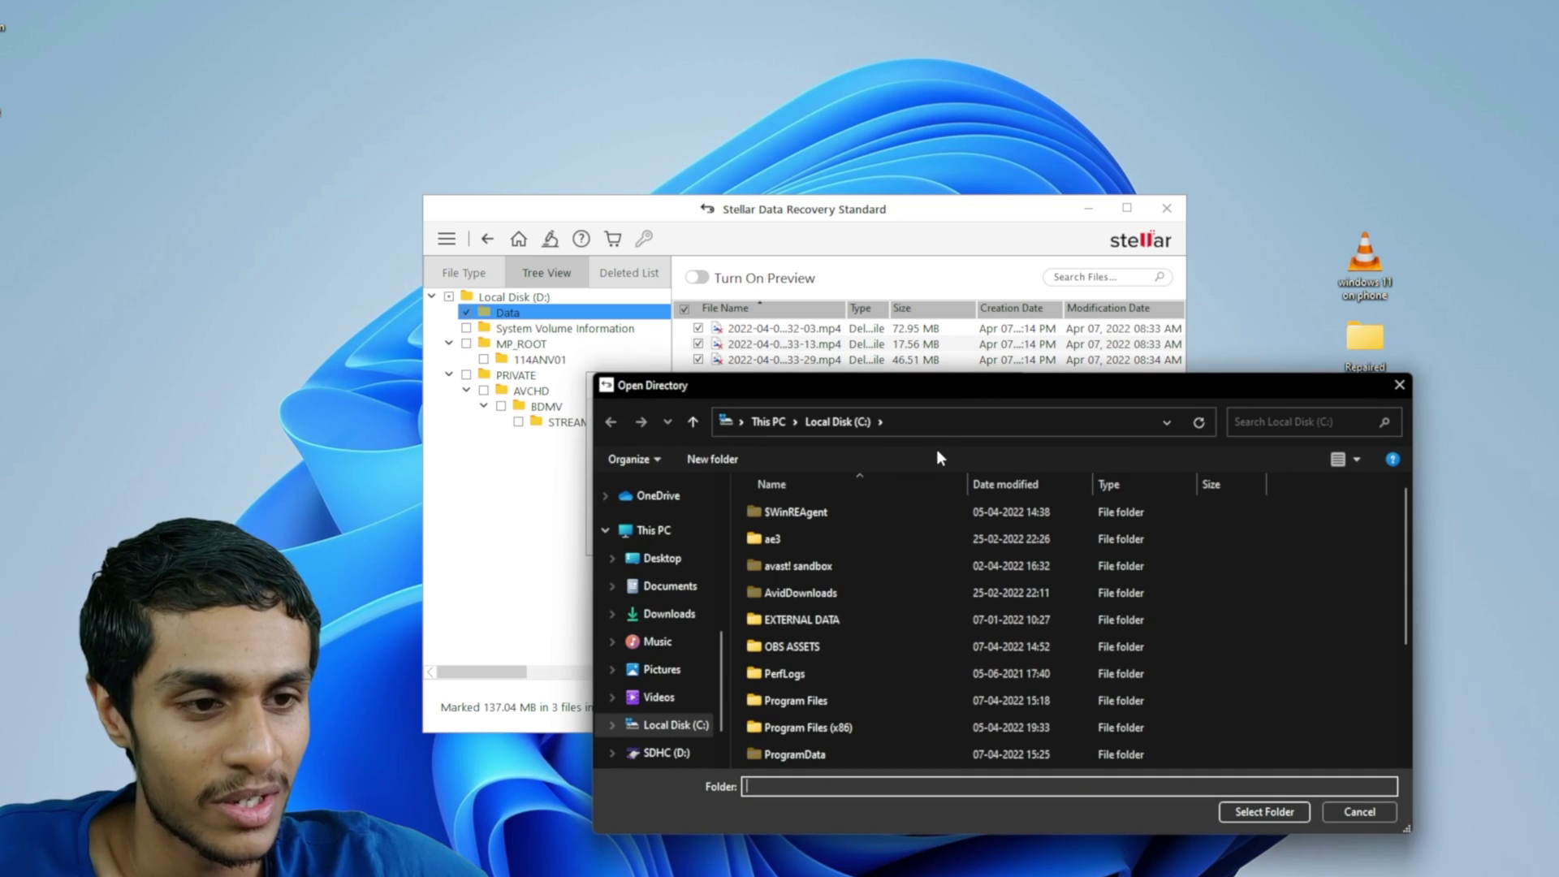
{"action": "left_click", "coordinate": [685, 559]}
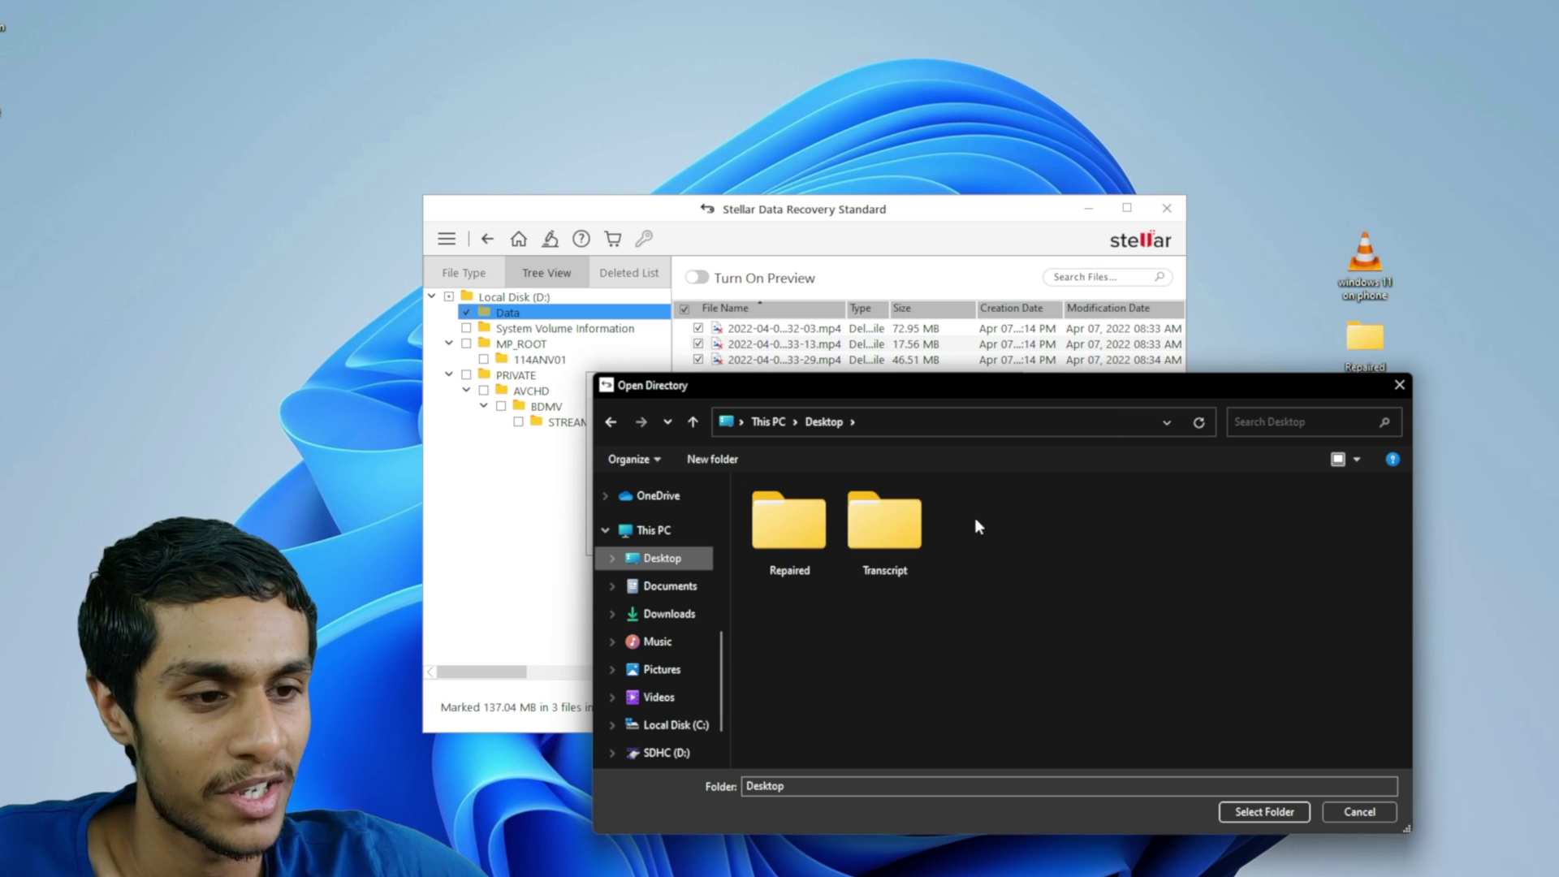
{"action": "left_click", "coordinate": [1264, 813]}
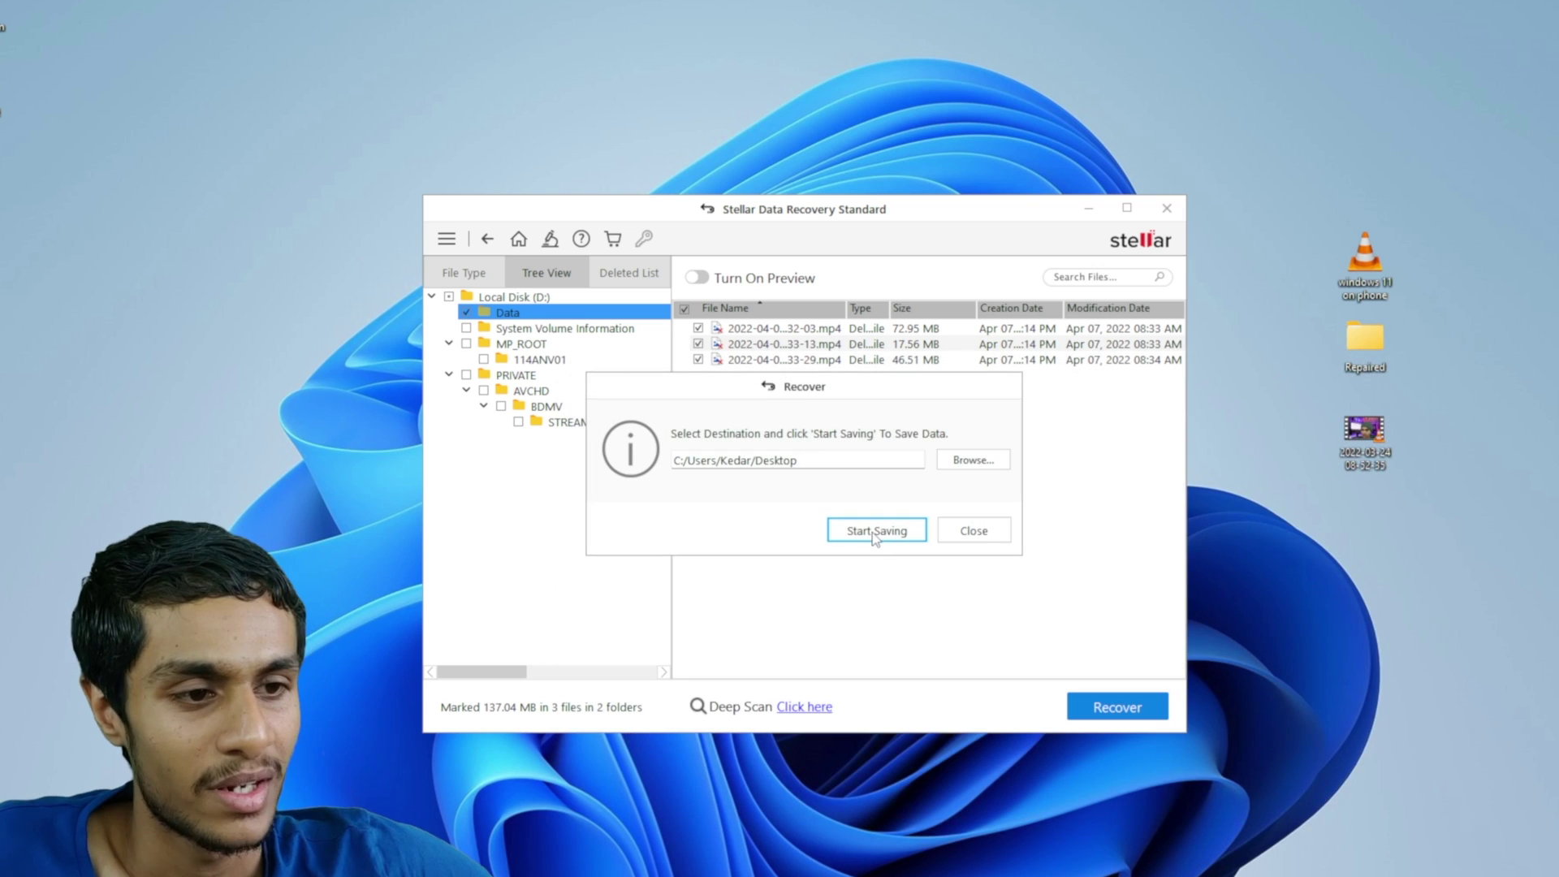
{"action": "left_click", "coordinate": [874, 530]}
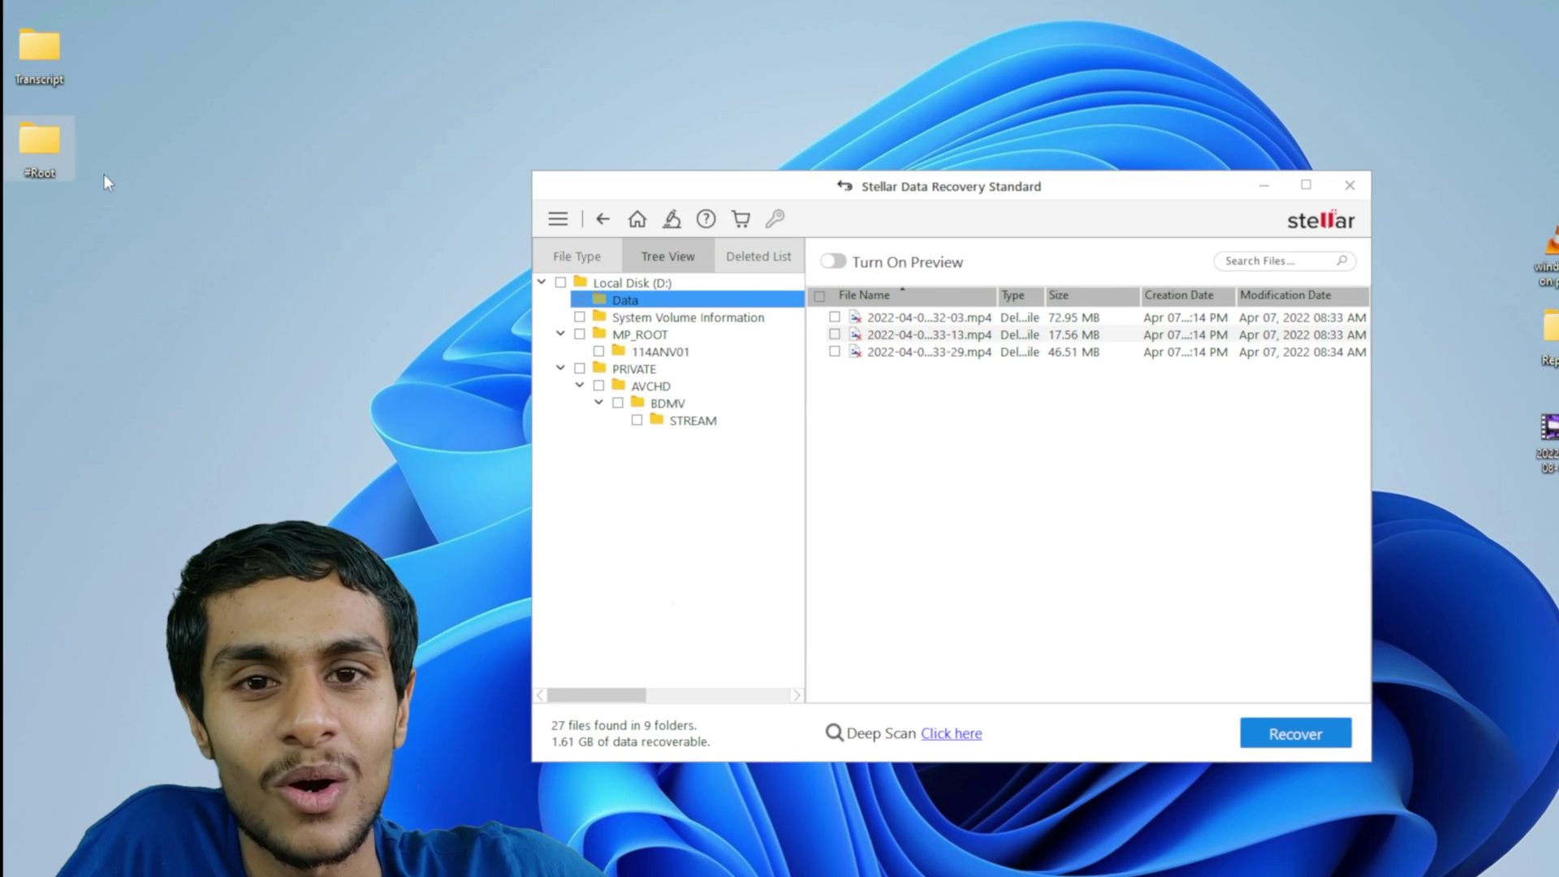
- Move the #Root folder to the desktop's top-right, then open it and its Data folder
{"action": "mouse_move", "coordinate": [36, 147]}
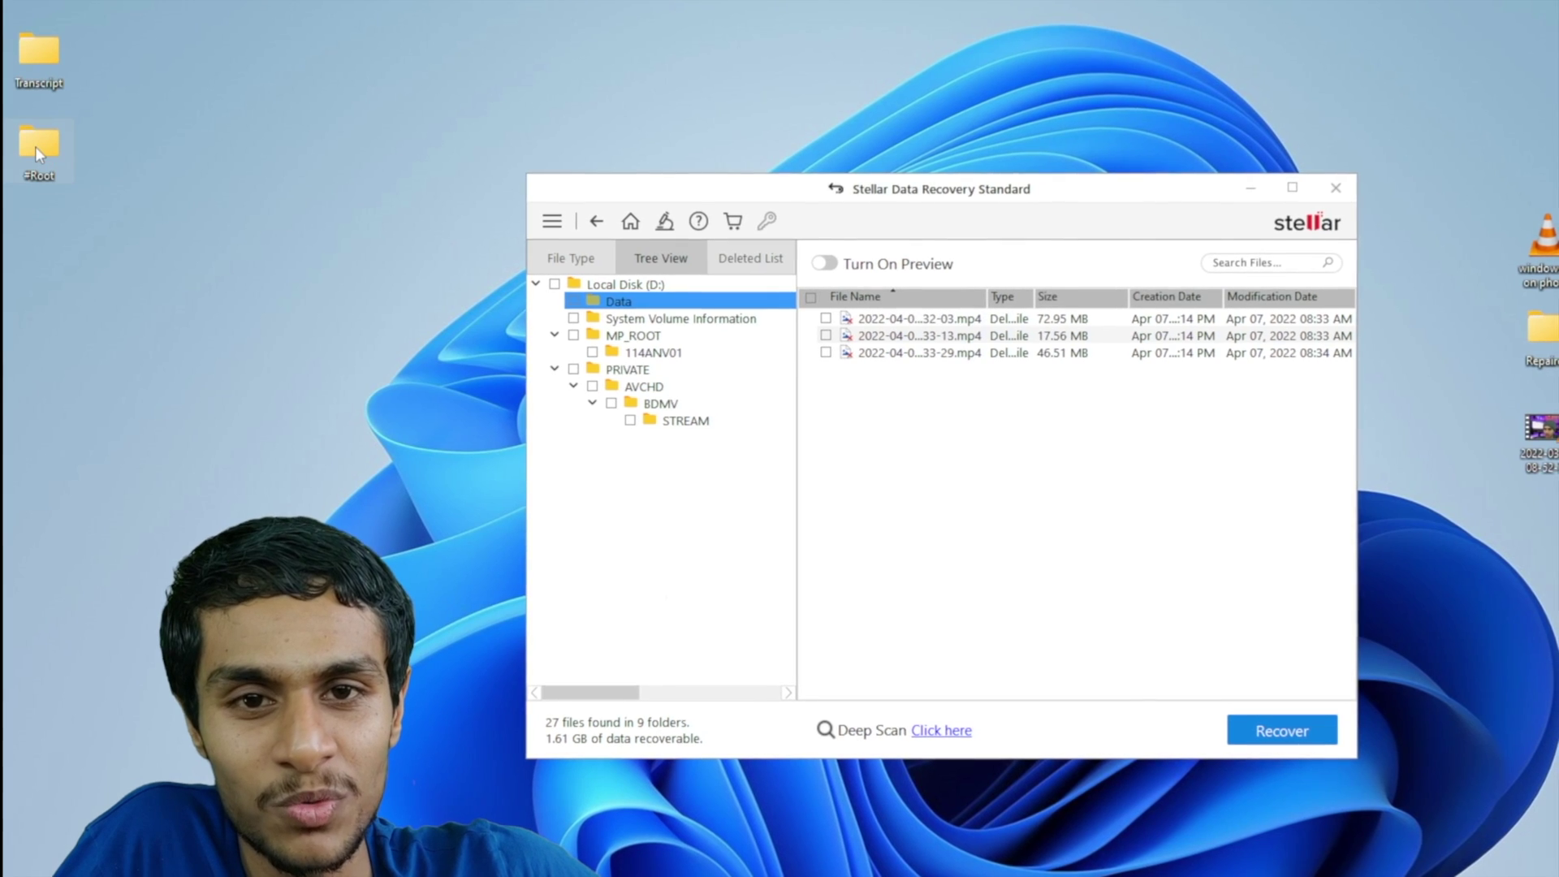
{"action": "left_click_drag", "start_coordinate": [36, 146], "coordinate": [1308, 63]}
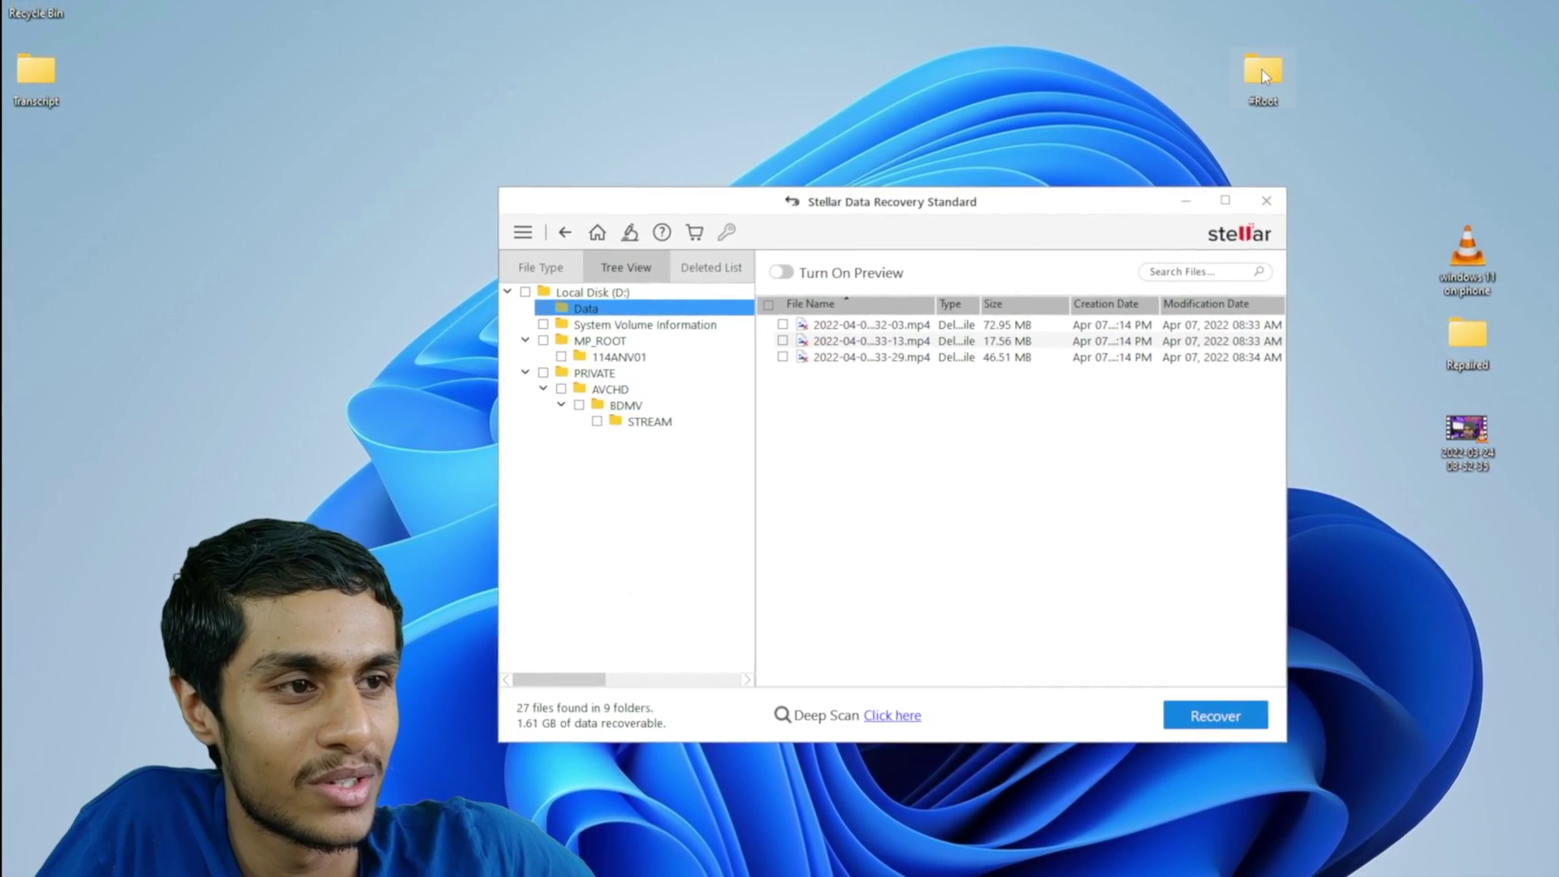
{"action": "double_click", "coordinate": [1263, 75]}
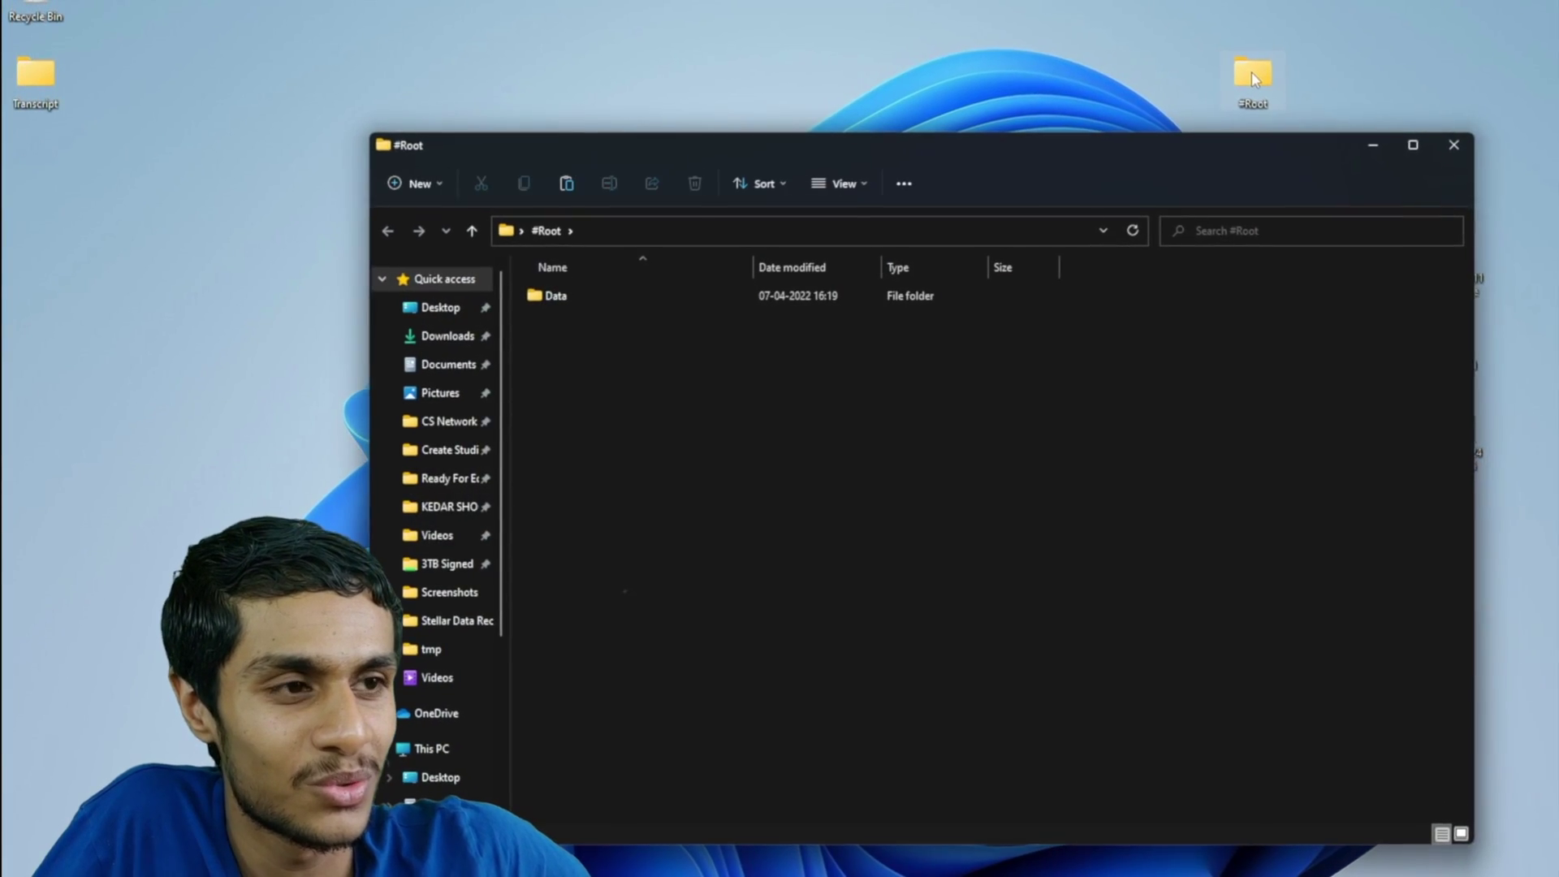
{"action": "double_click", "coordinate": [565, 298]}
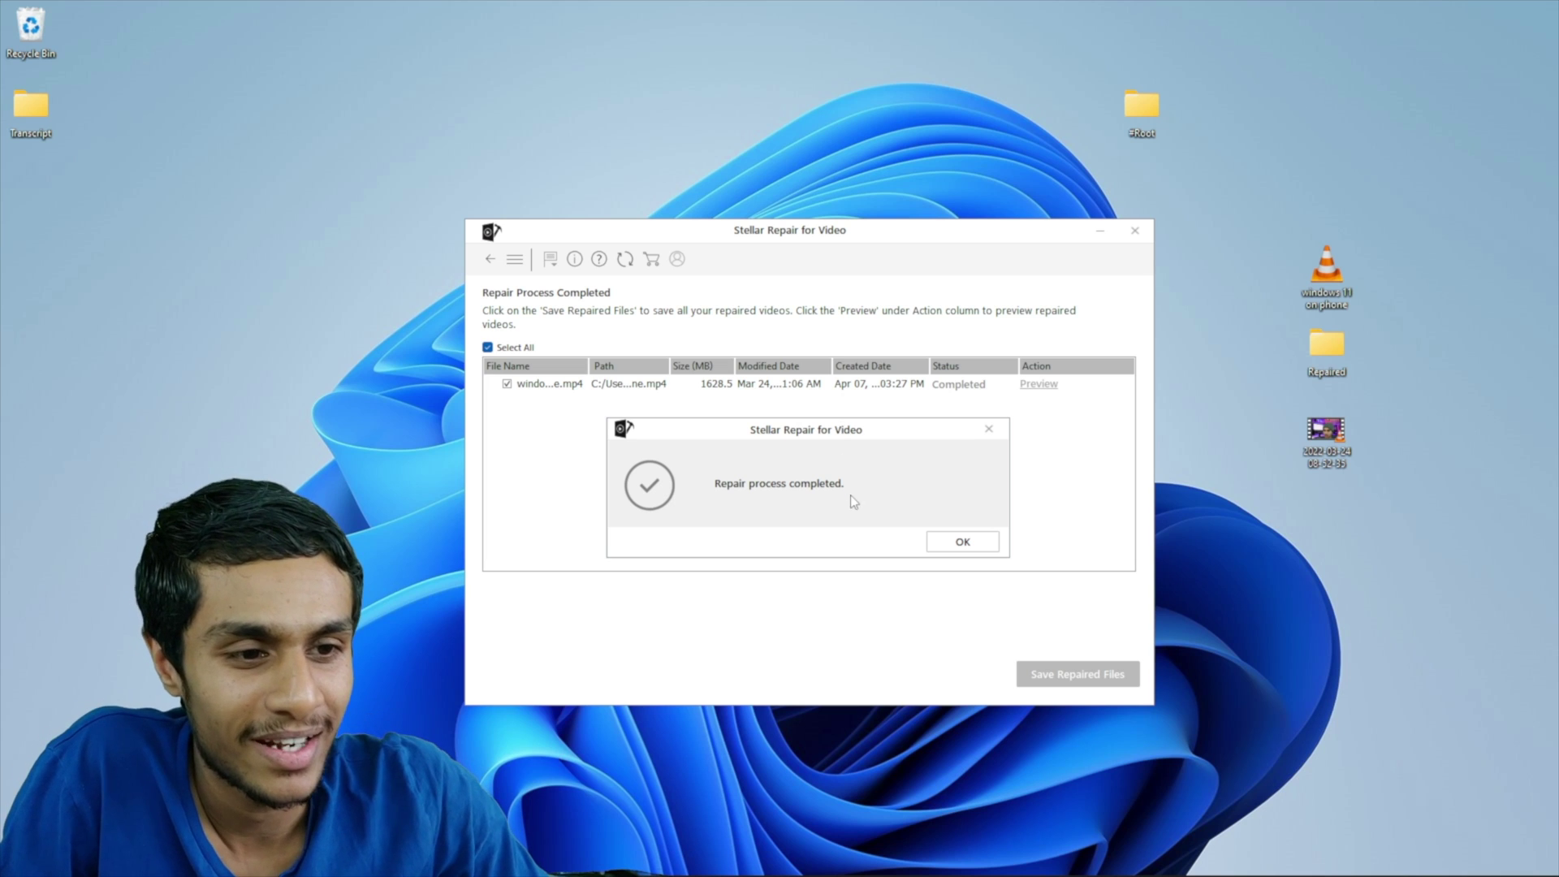
- Save the repaired MP4 to a custom location on the Desktop
{"action": "left_click", "coordinate": [965, 540]}
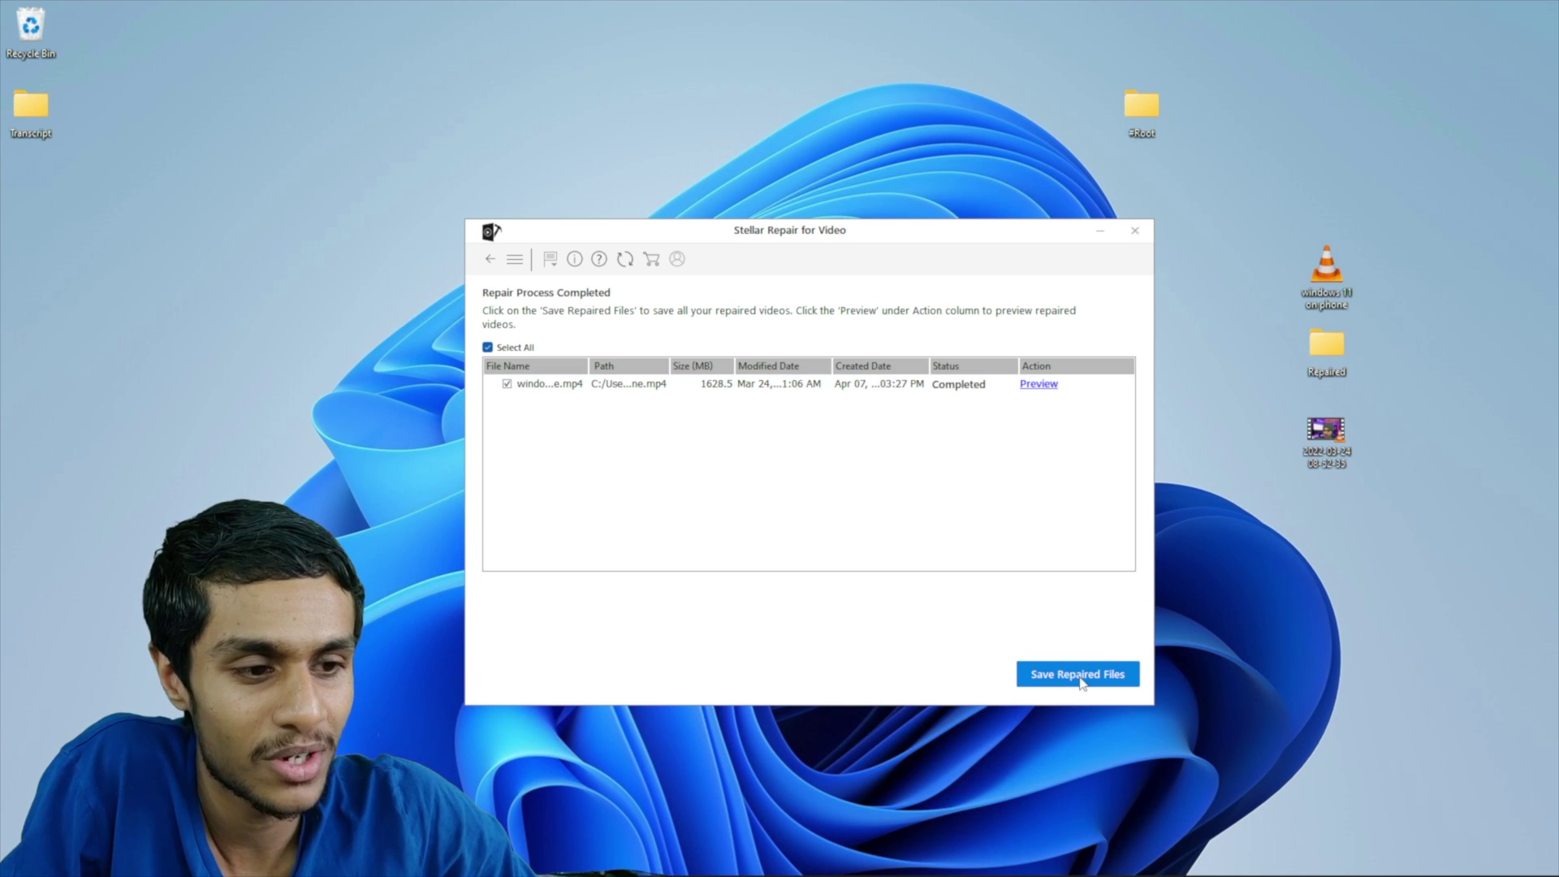
{"action": "left_click", "coordinate": [1062, 681]}
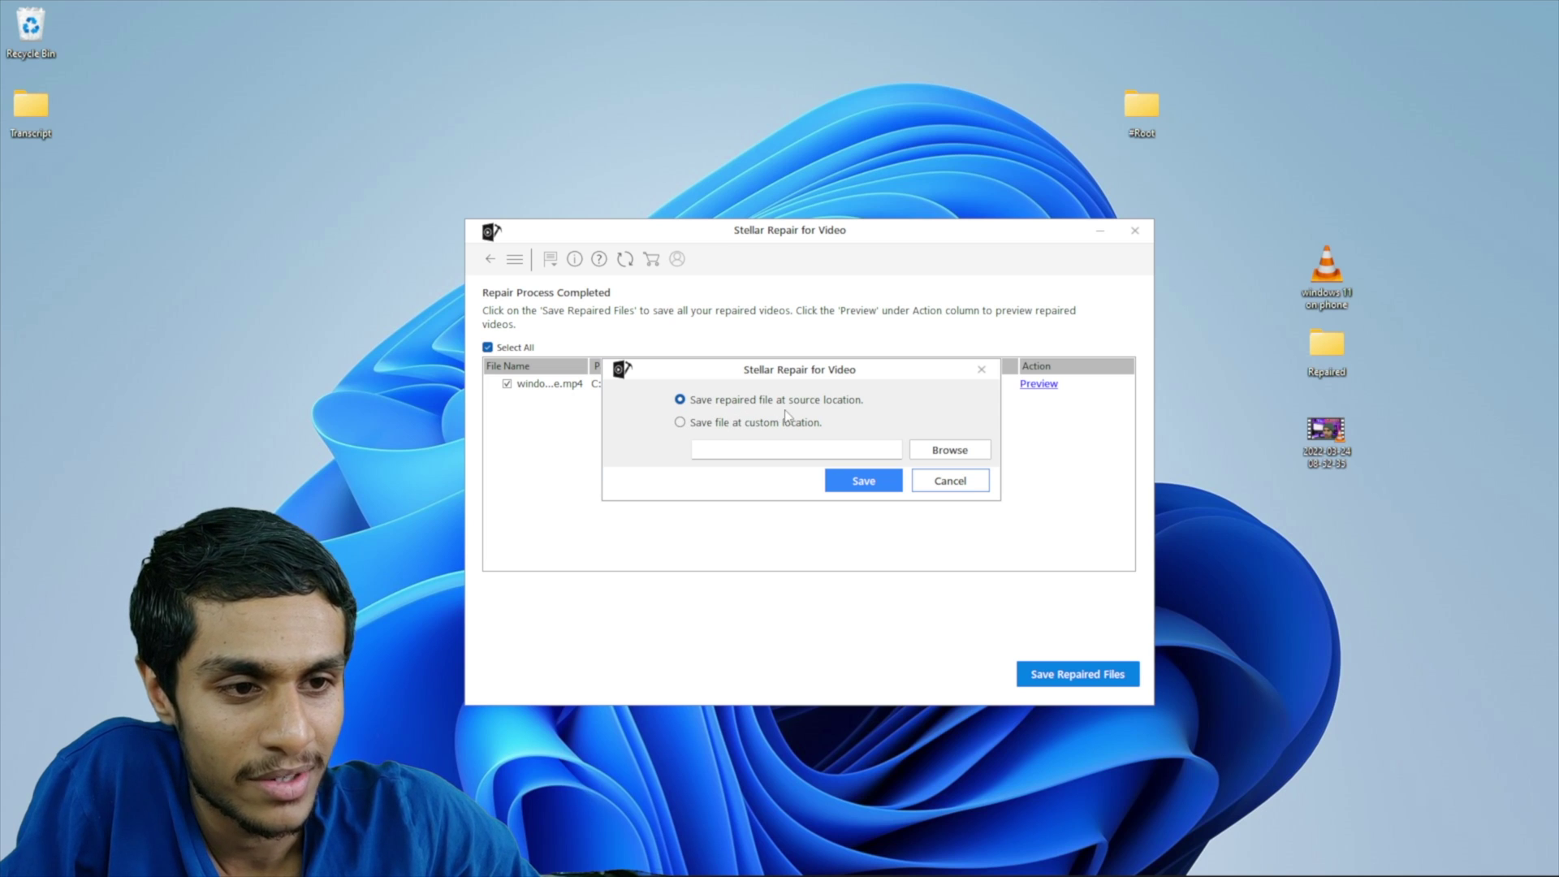
{"action": "left_click", "coordinate": [680, 423]}
{"action": "left_click", "coordinate": [1241, 749]}
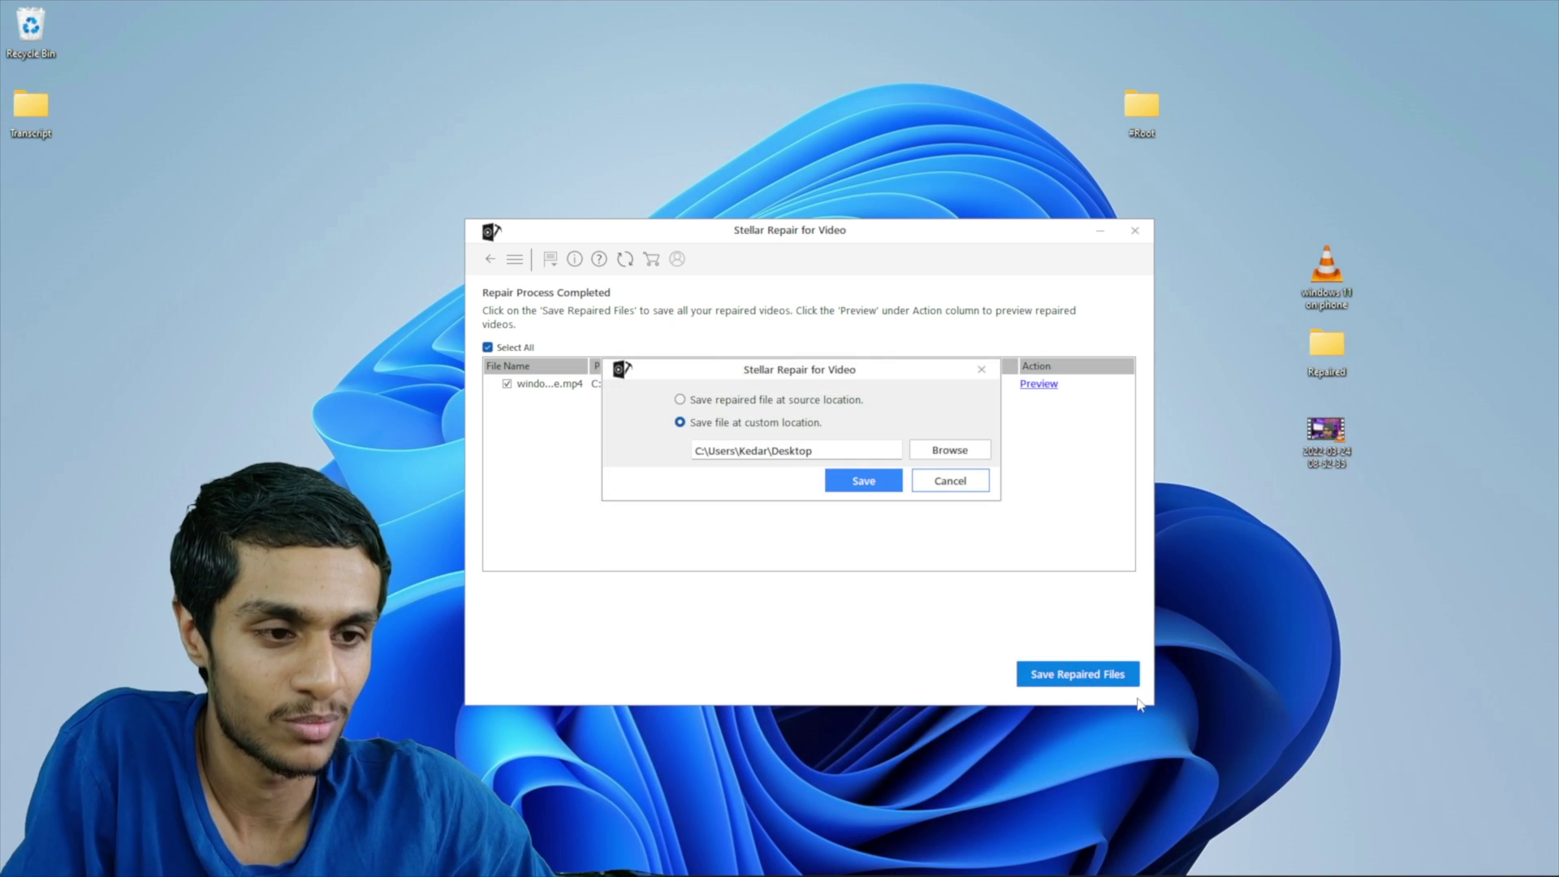
{"action": "left_click", "coordinate": [864, 481]}
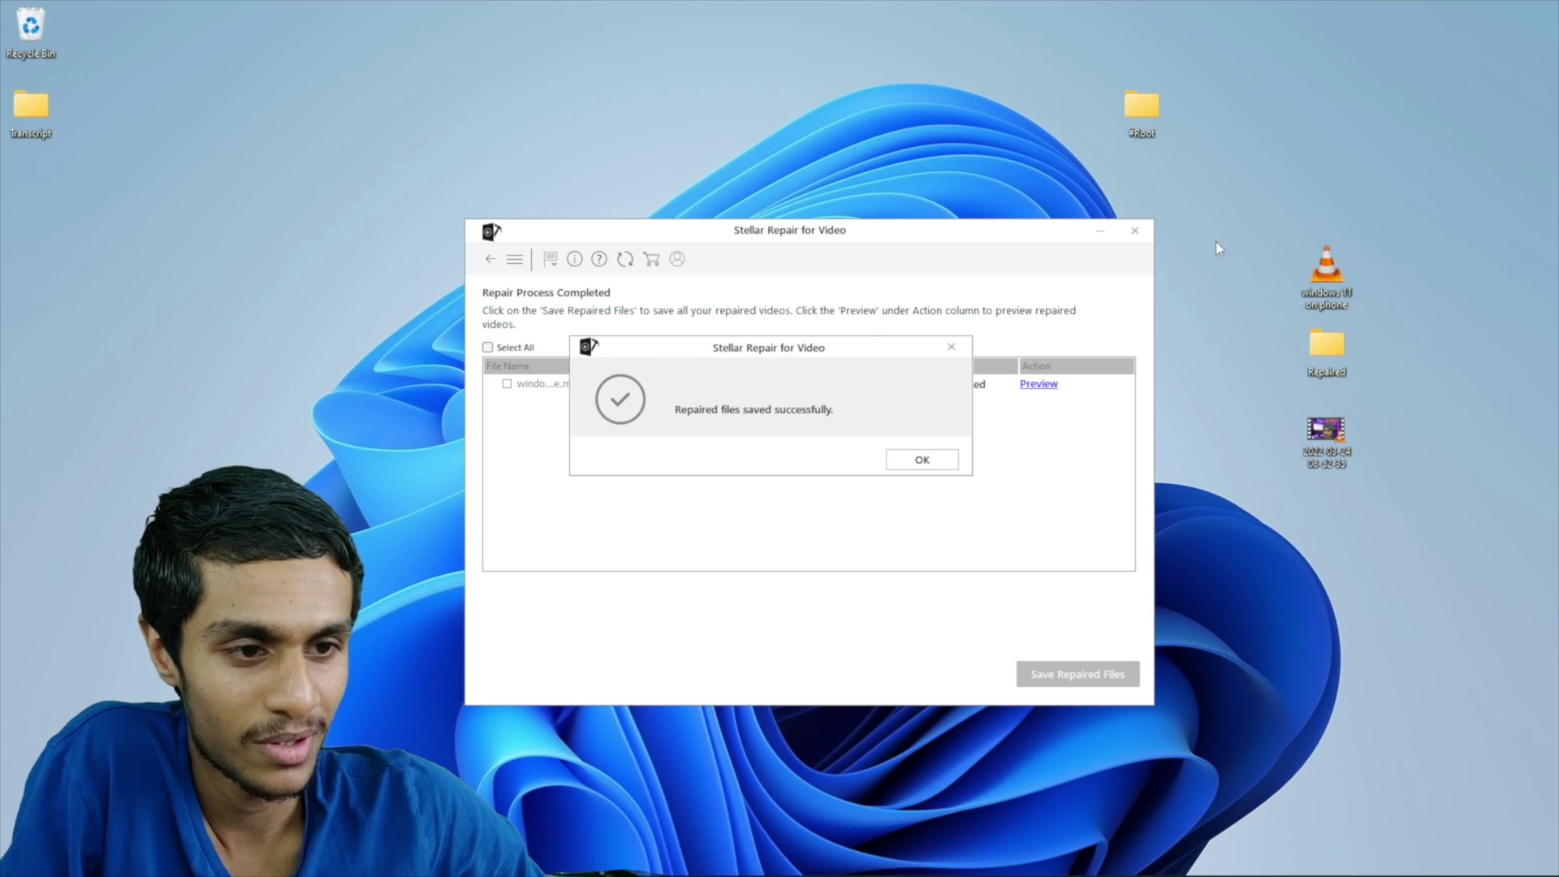
- Acknowledge the save confirmation and open the Desktop's Repaired folder holding the 1.59 GB video
{"action": "key", "text": "Return"}
{"action": "double_click", "coordinate": [1328, 349]}
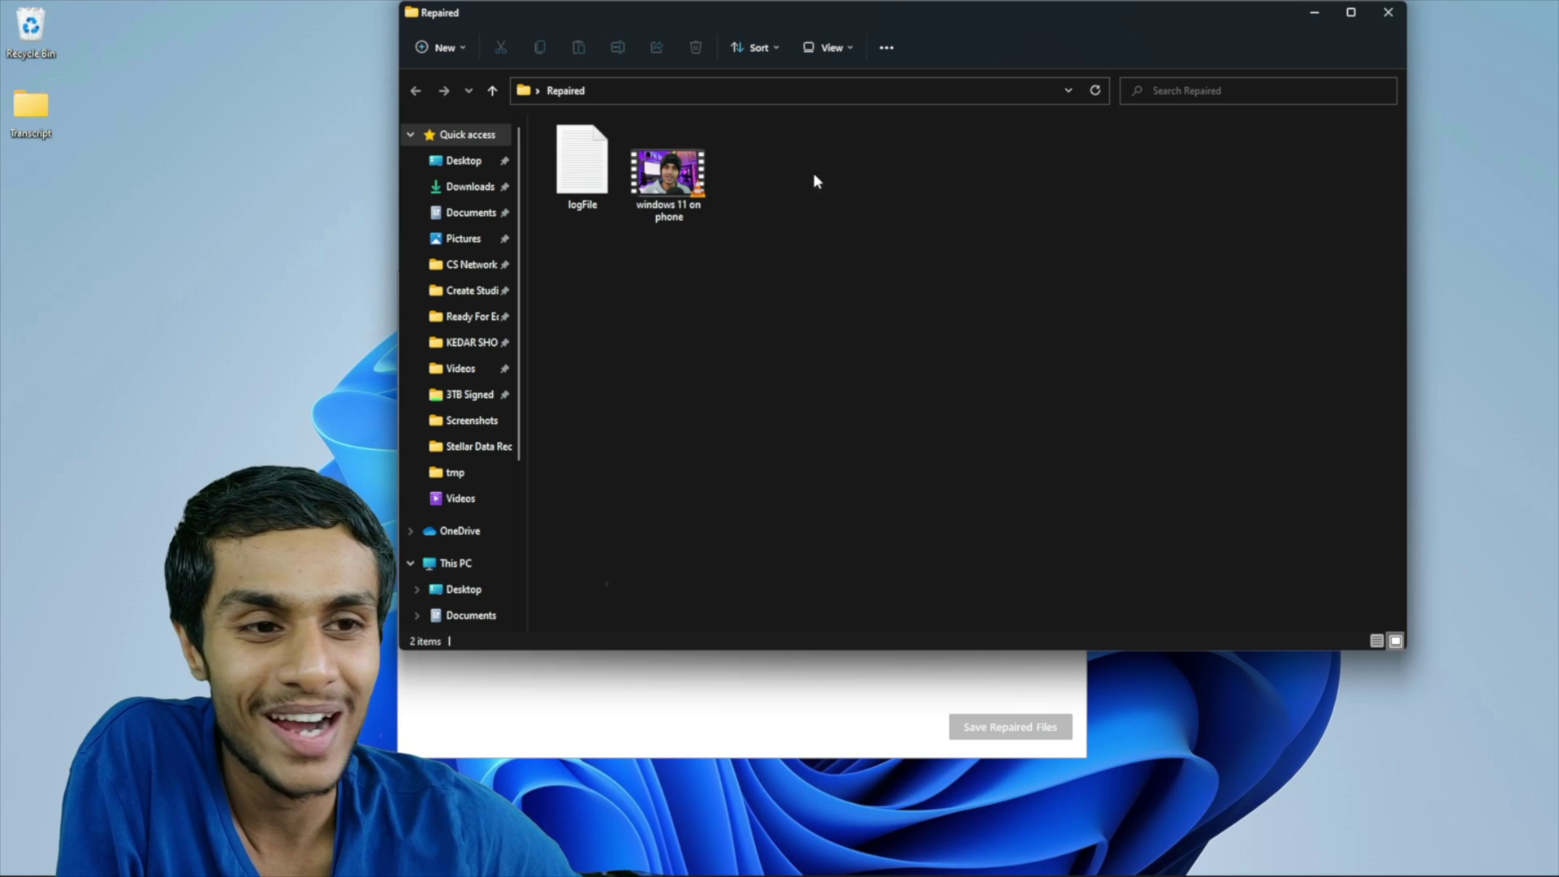
{"action": "mouse_move", "coordinate": [684, 181]}
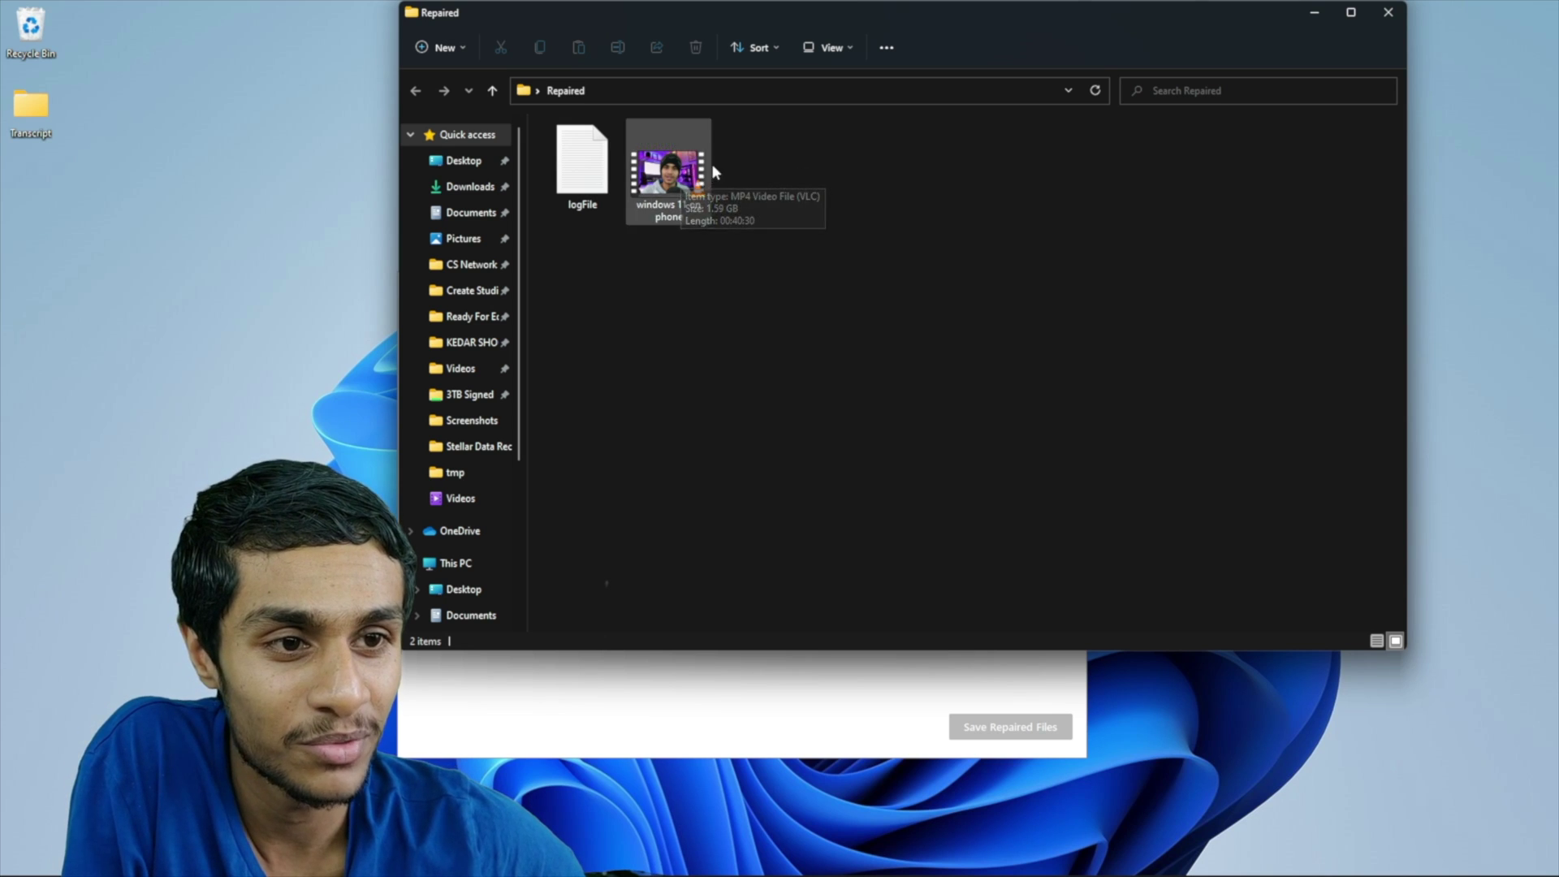
- Open the repaired 'windows 11 on phone.mp4' from the Repaired folder so it plays in VLC
{"action": "double_click", "coordinate": [669, 172]}
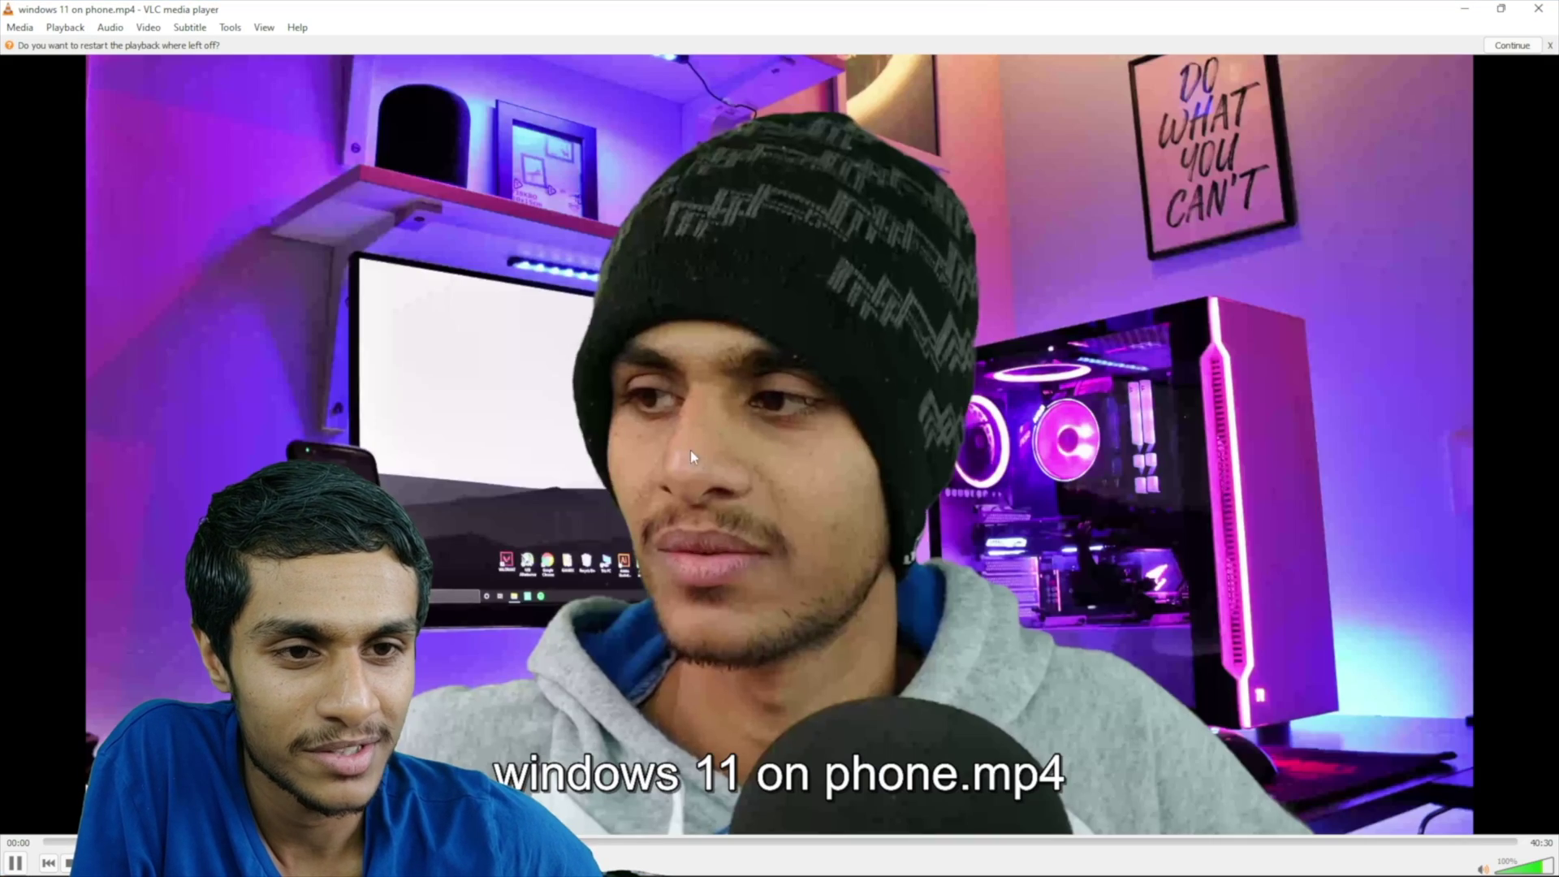